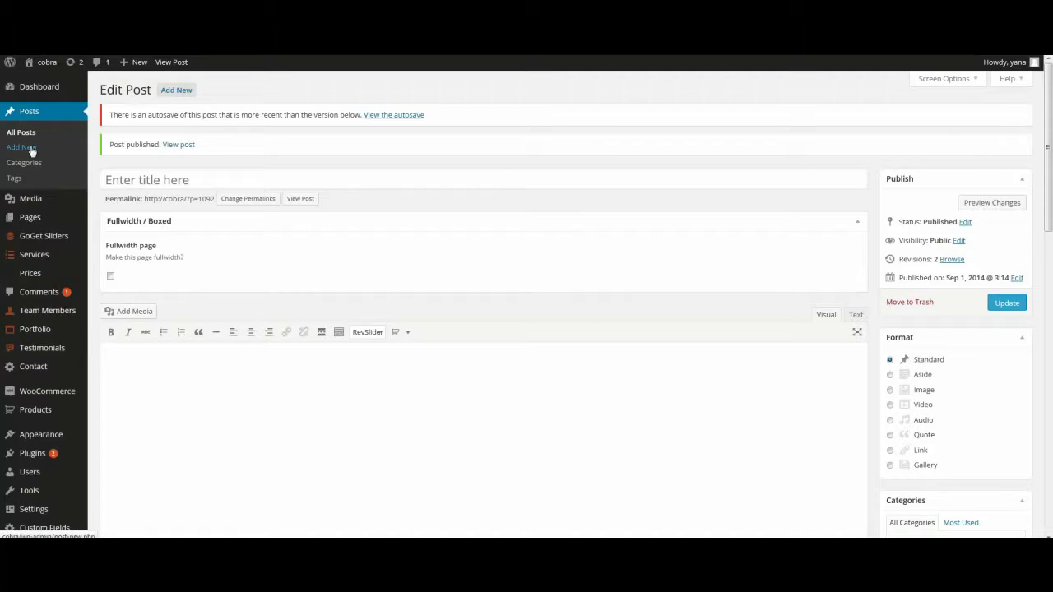
Step: Title the post 'port title' and write 'description' in the body
click(125, 180)
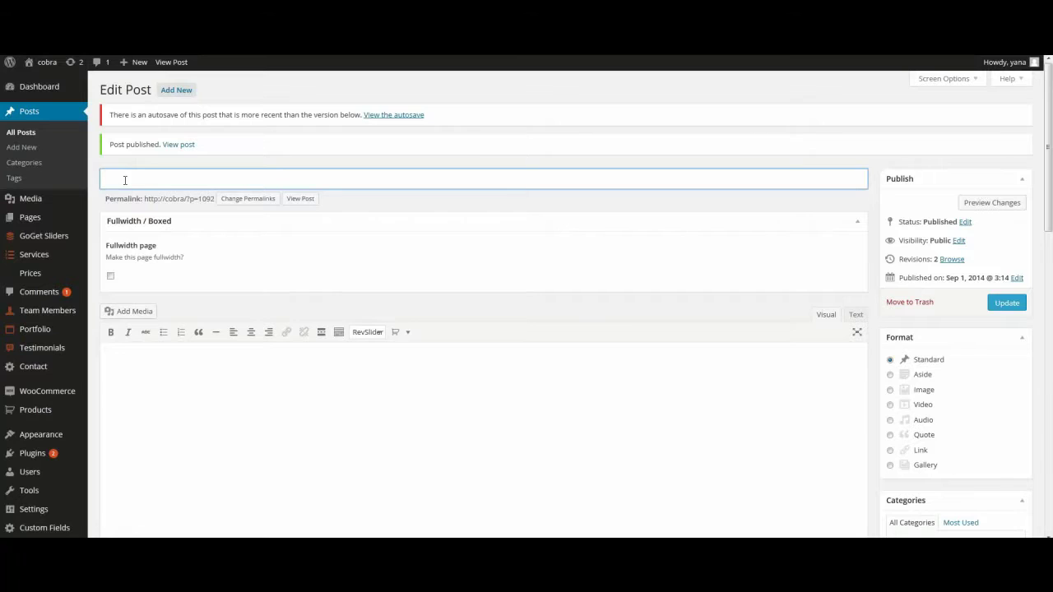
text(port title)
click(158, 380)
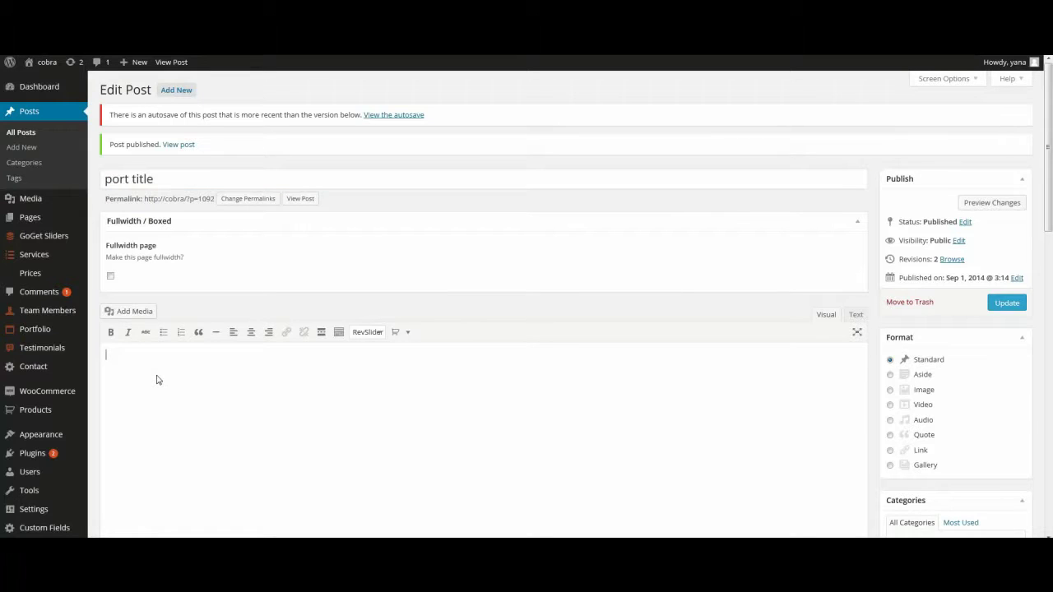
text(des)
key(BackSpace)
text(scription)
Step: Set the masonry box size to 2 x 1 and the overlay colour to purple
scroll(158, 384, down, 3)
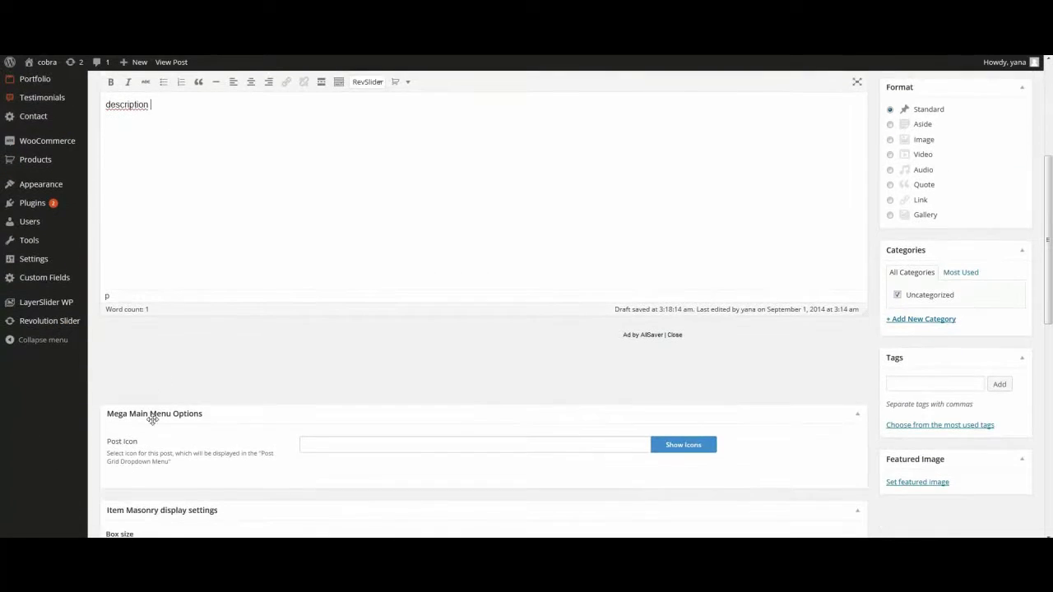
scroll(826, 214, down, 3)
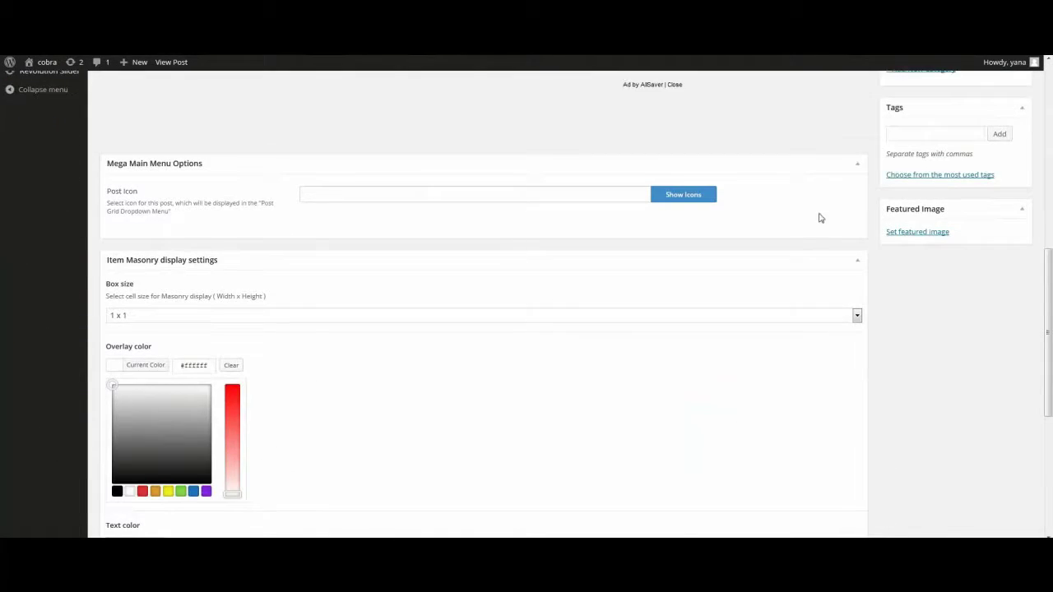
scroll(820, 218, down, 1)
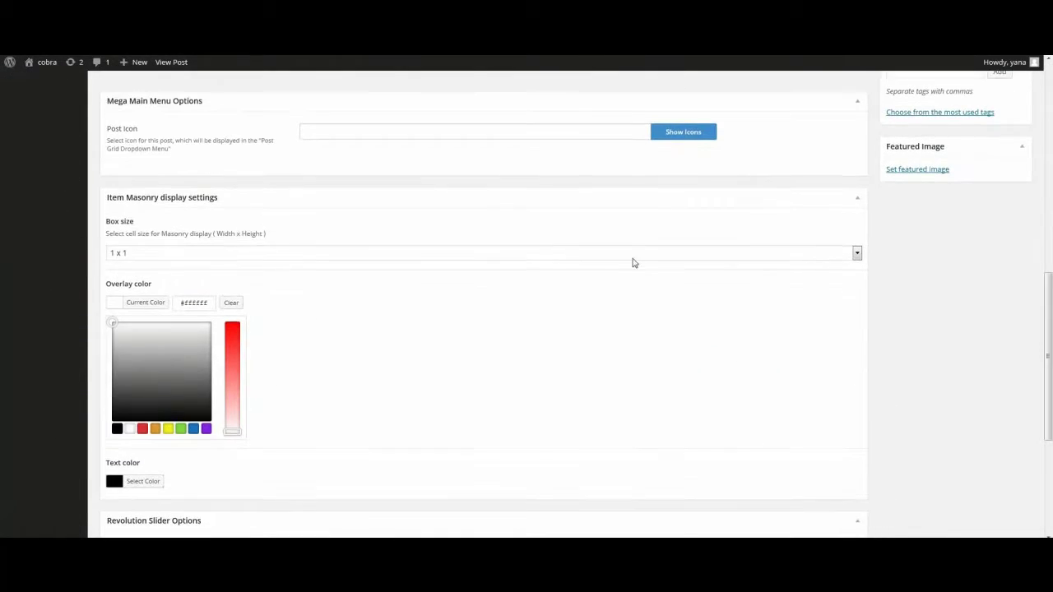
click(161, 259)
click(136, 309)
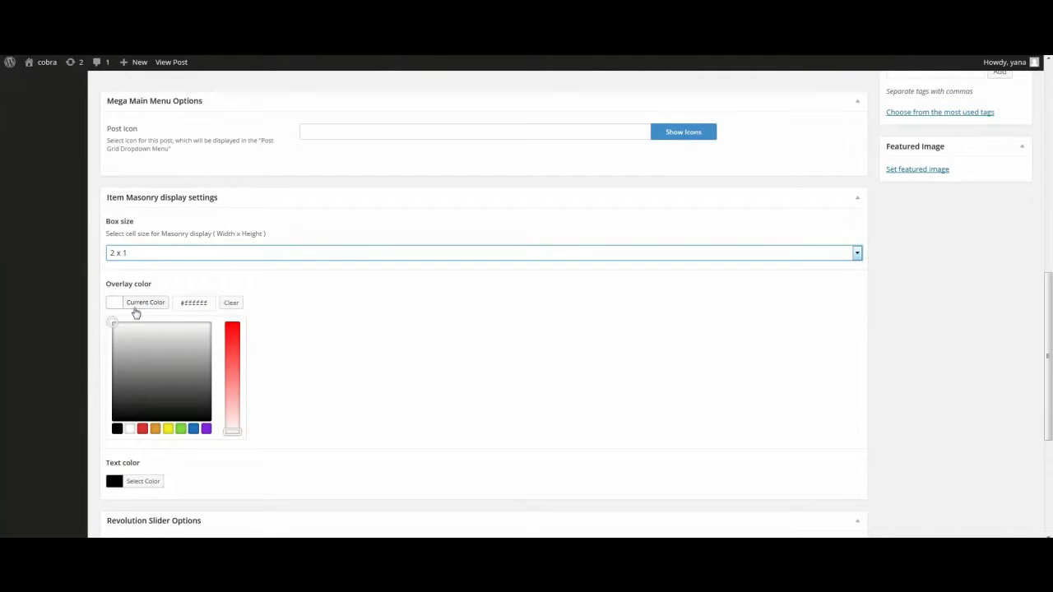
scroll(144, 318, down, 3)
scroll(146, 322, up, 3)
click(205, 429)
scroll(204, 447, down, 3)
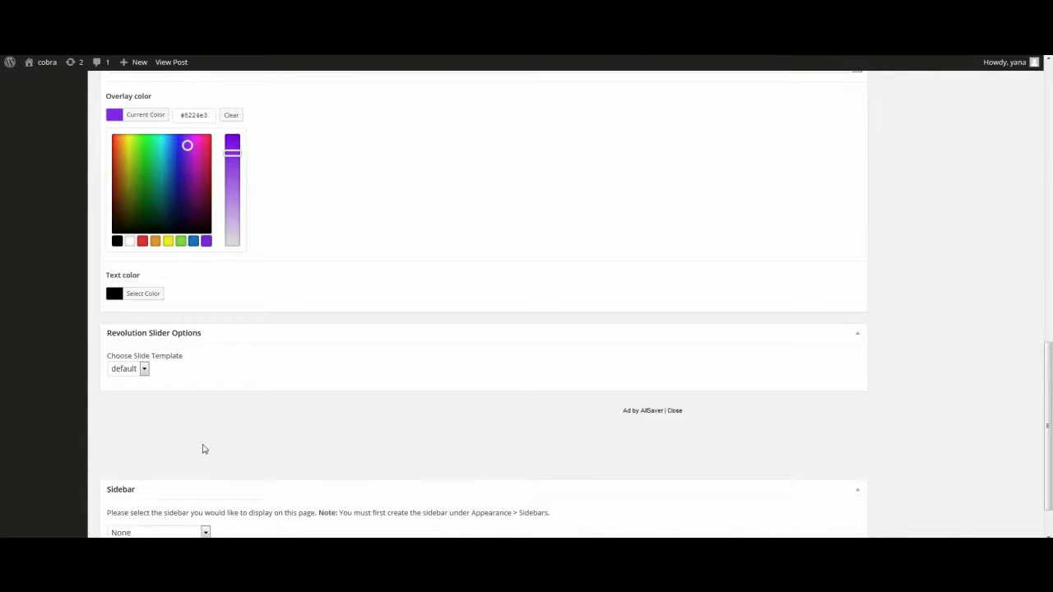
scroll(141, 423, down, 1)
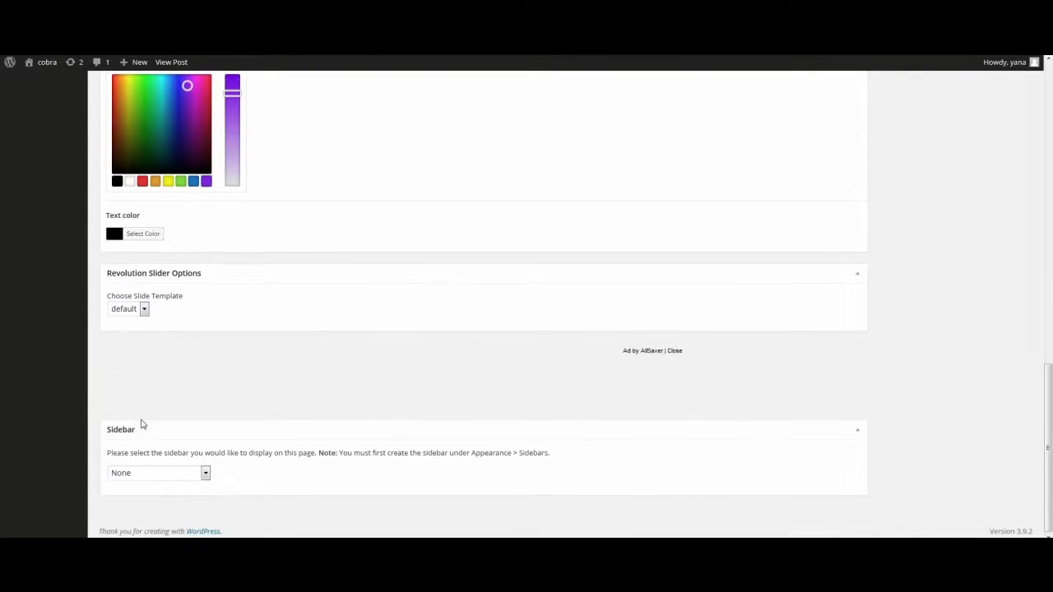
scroll(621, 365, up, 7)
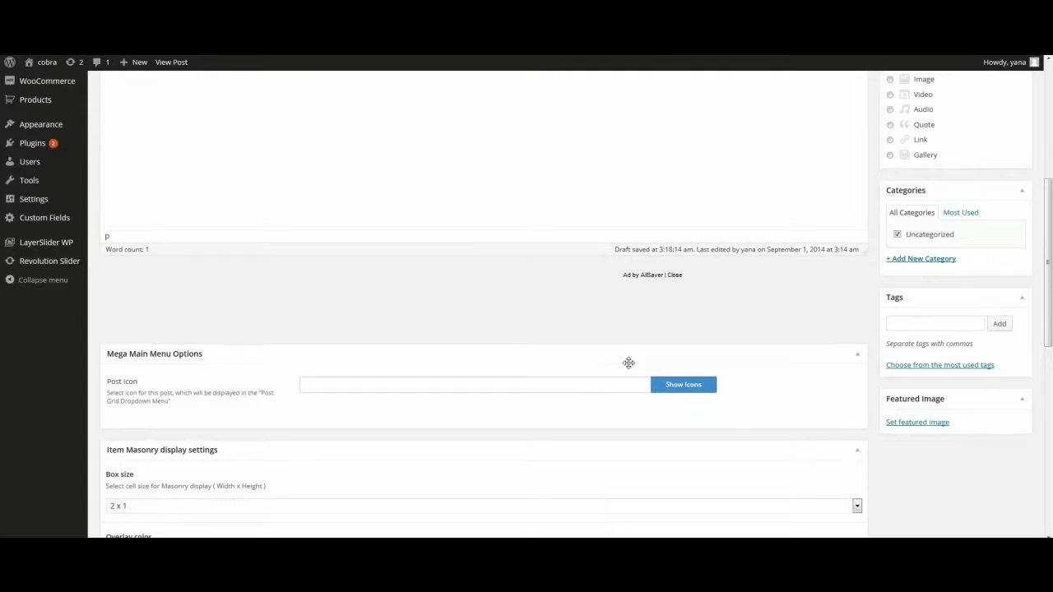
Step: Choose an image from the media library as the post's featured image
click(914, 424)
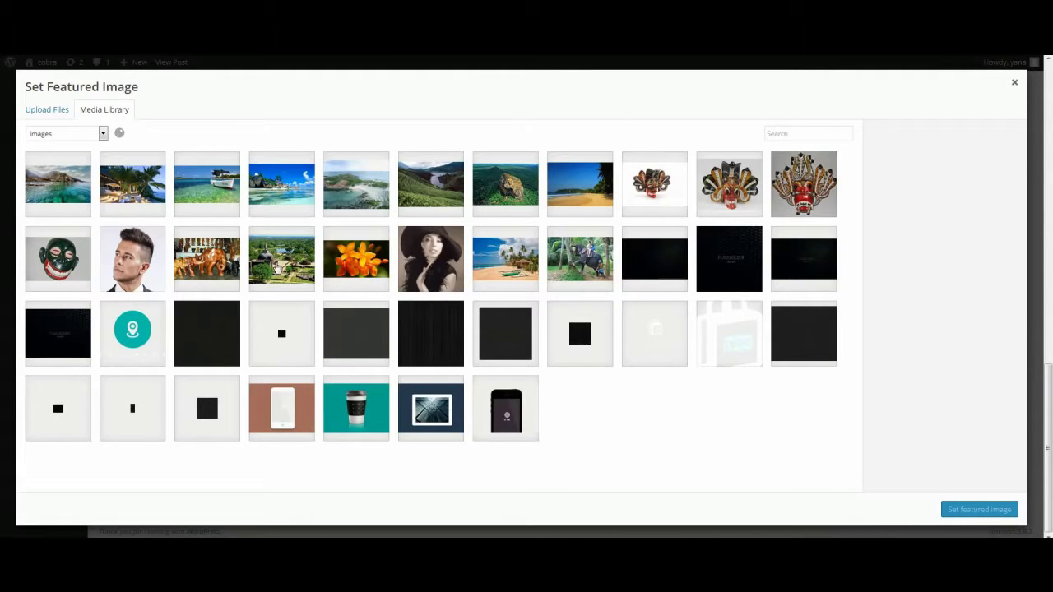
click(277, 269)
click(998, 518)
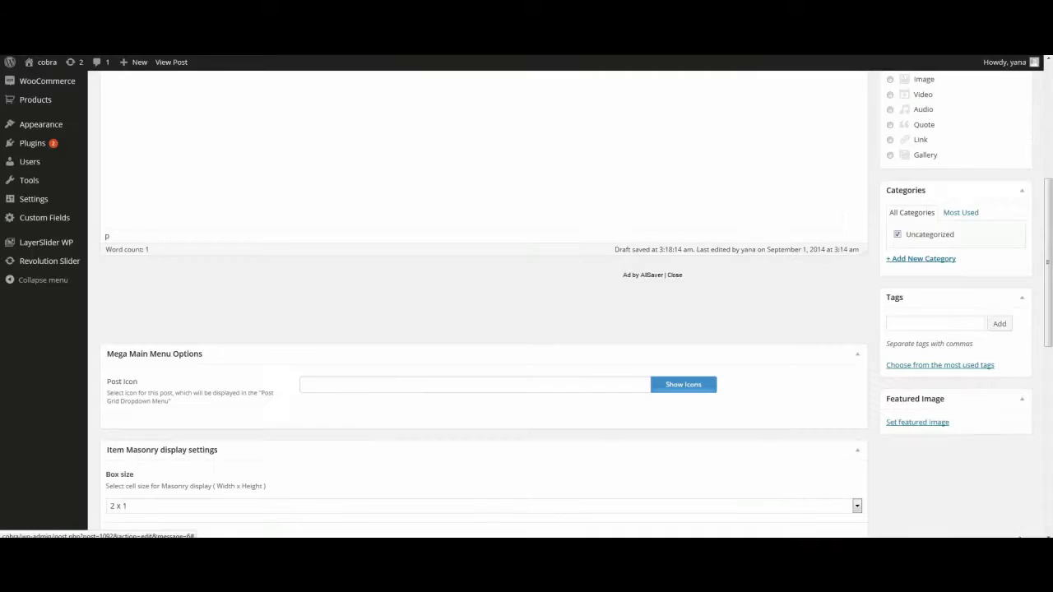
scroll(1021, 529, up, 5)
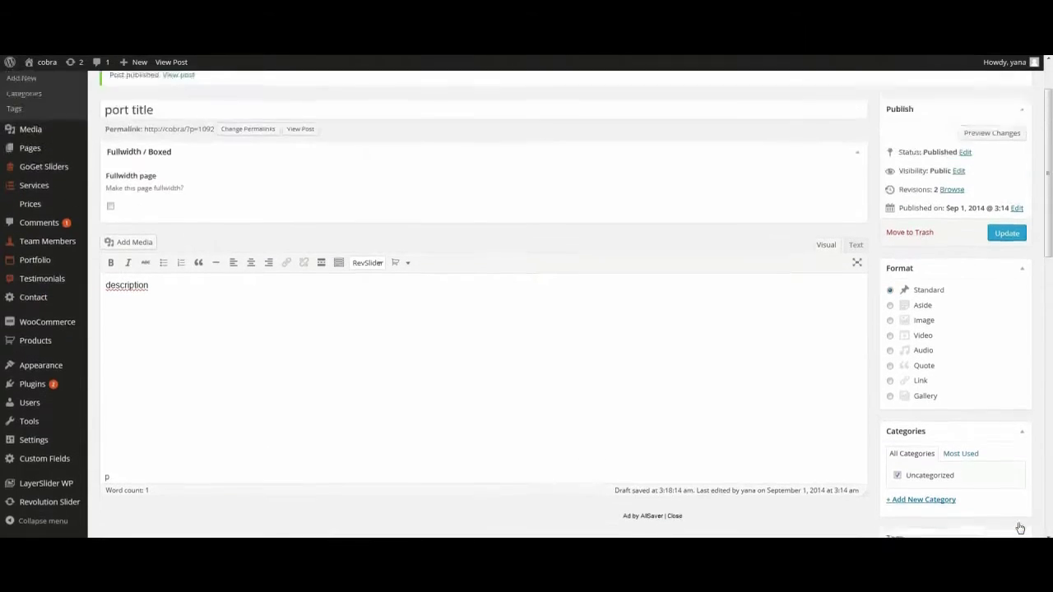
scroll(1021, 528, down, 1)
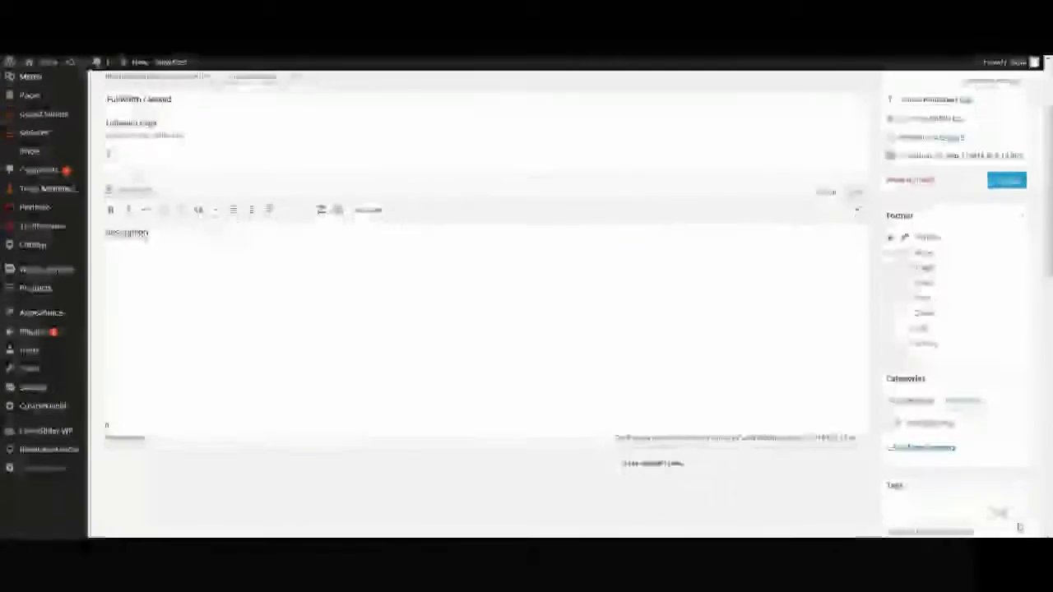
Step: Add the new category 'my category' to the post and update it
click(922, 447)
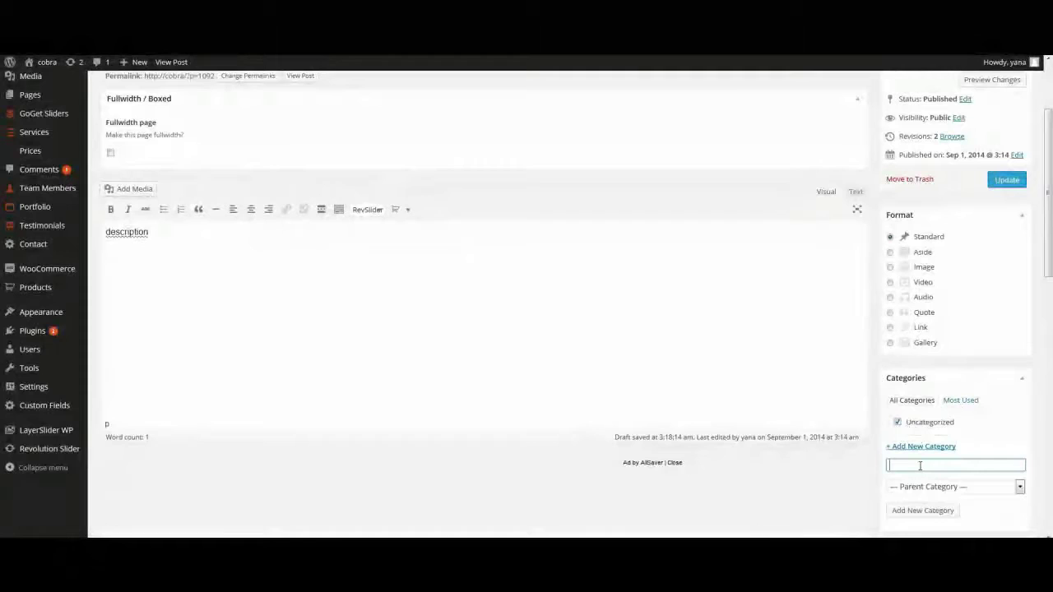
text(my ca)
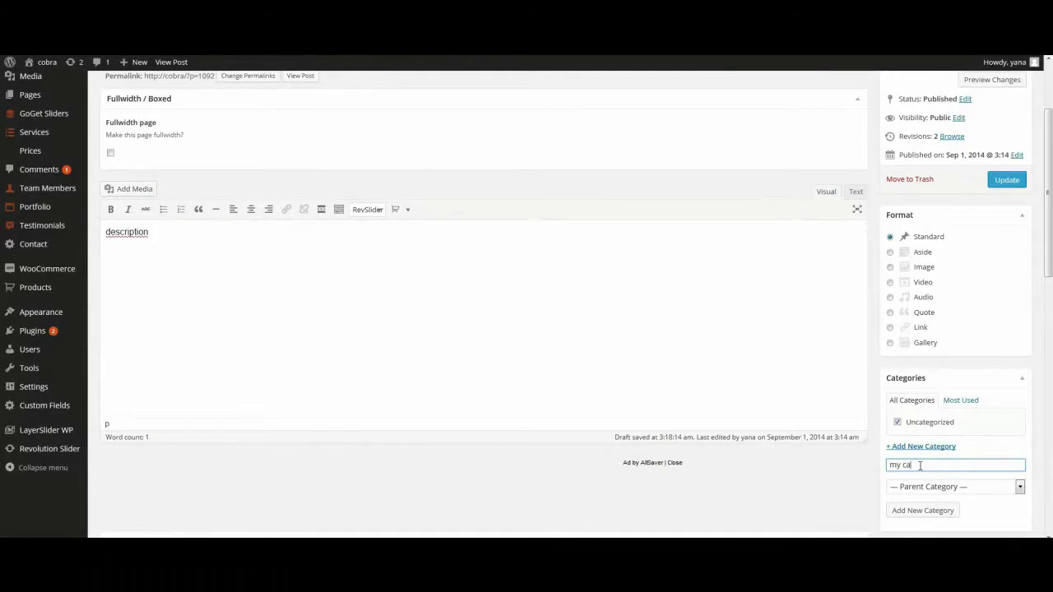
text(tegory)
scroll(934, 511, down, 3)
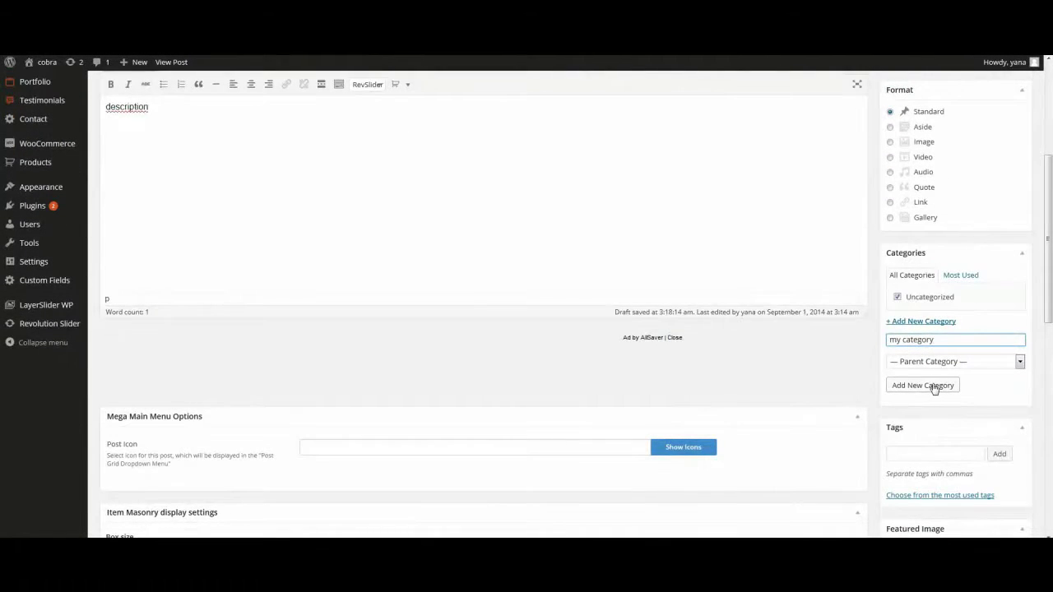
click(934, 385)
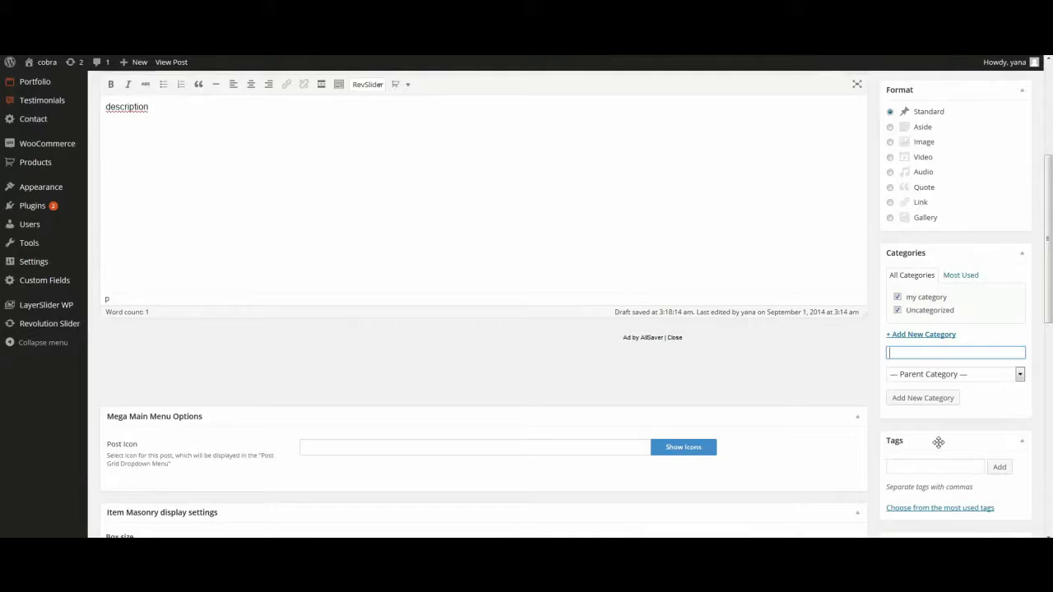
scroll(908, 447, up, 1)
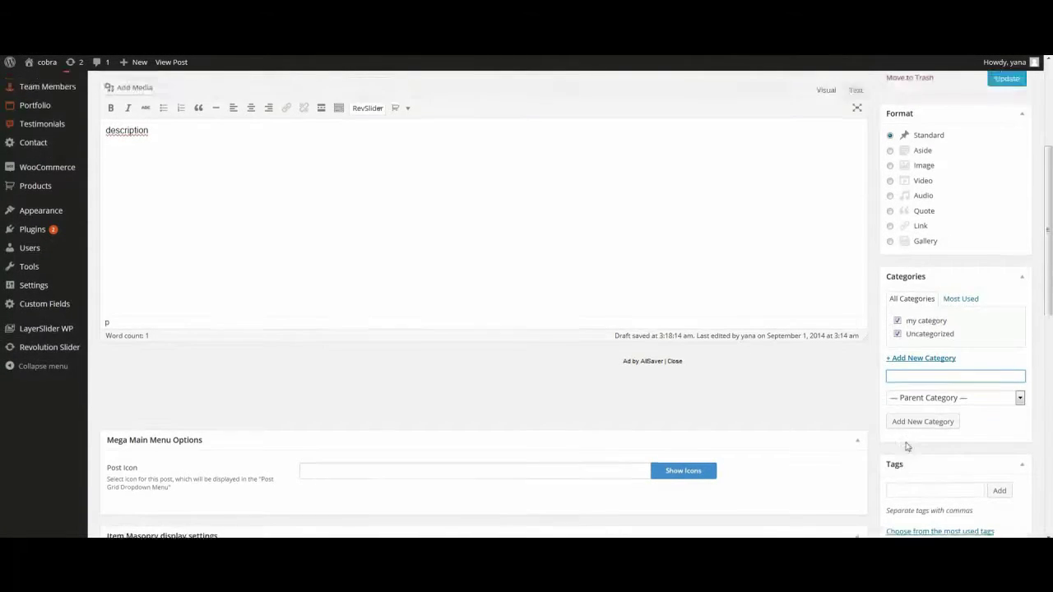
scroll(908, 447, up, 3)
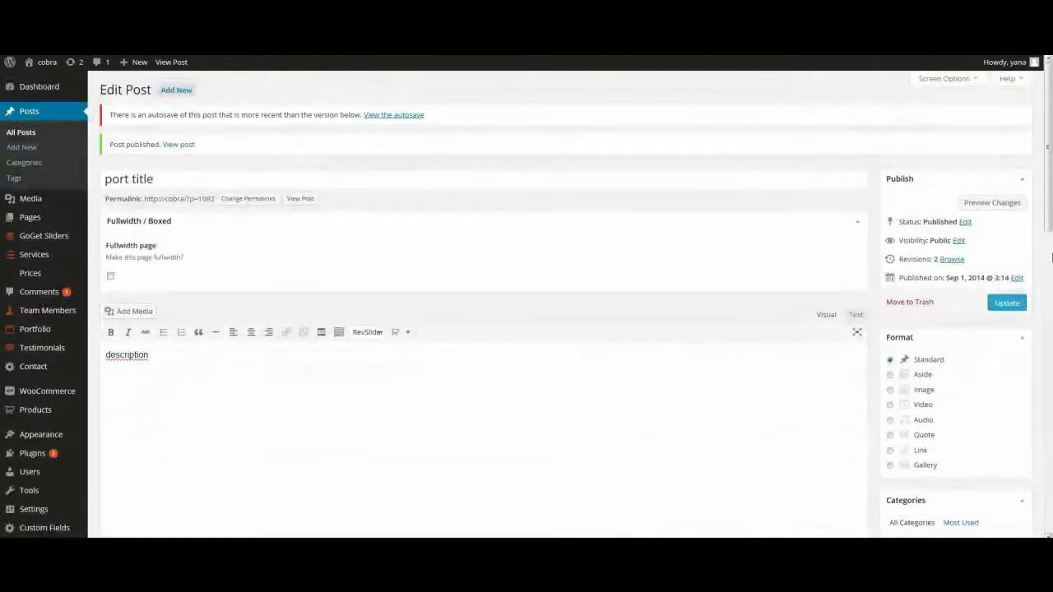
click(1006, 304)
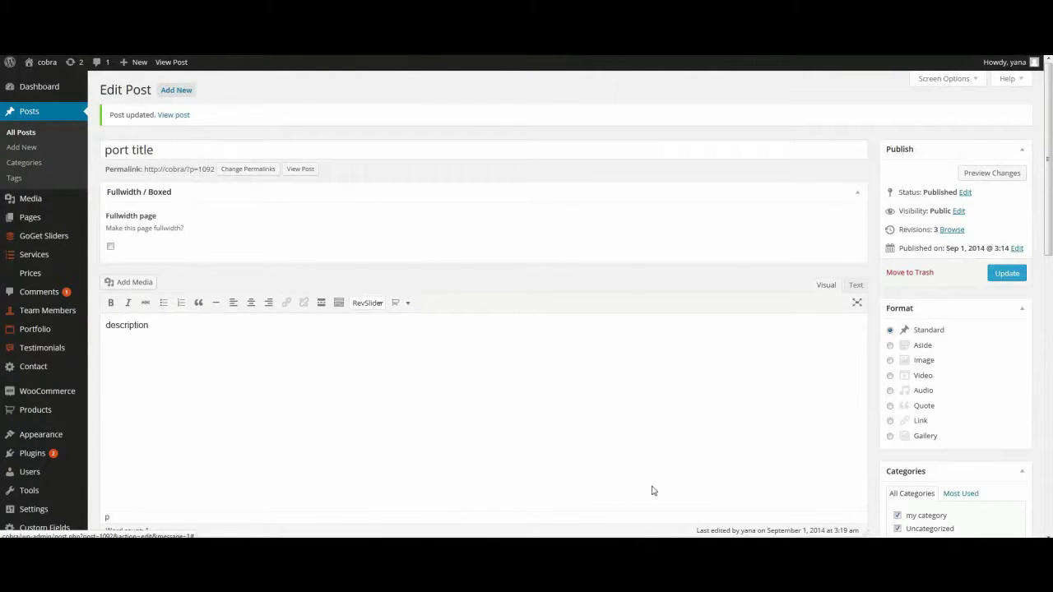
Step: Start a new service titled 'Service 1', dismissing the ad banner
mouse_move(37, 257)
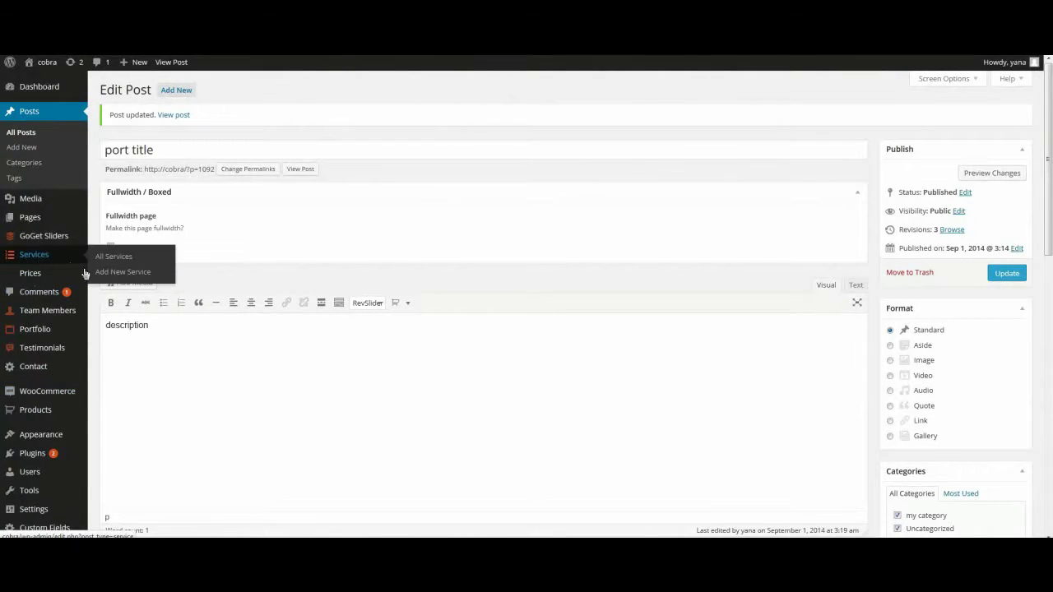
click(103, 274)
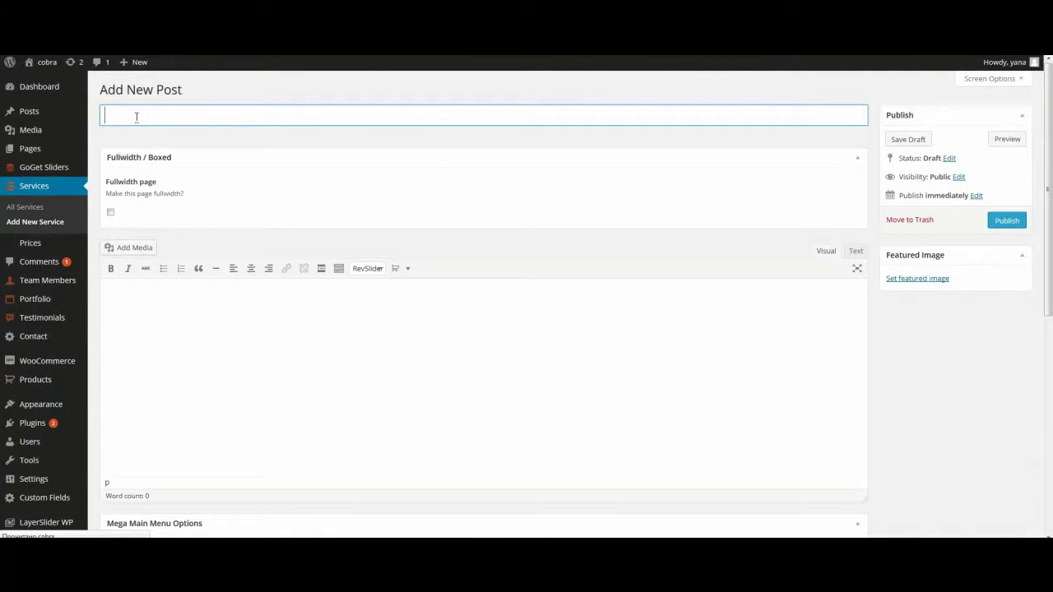
text(S)
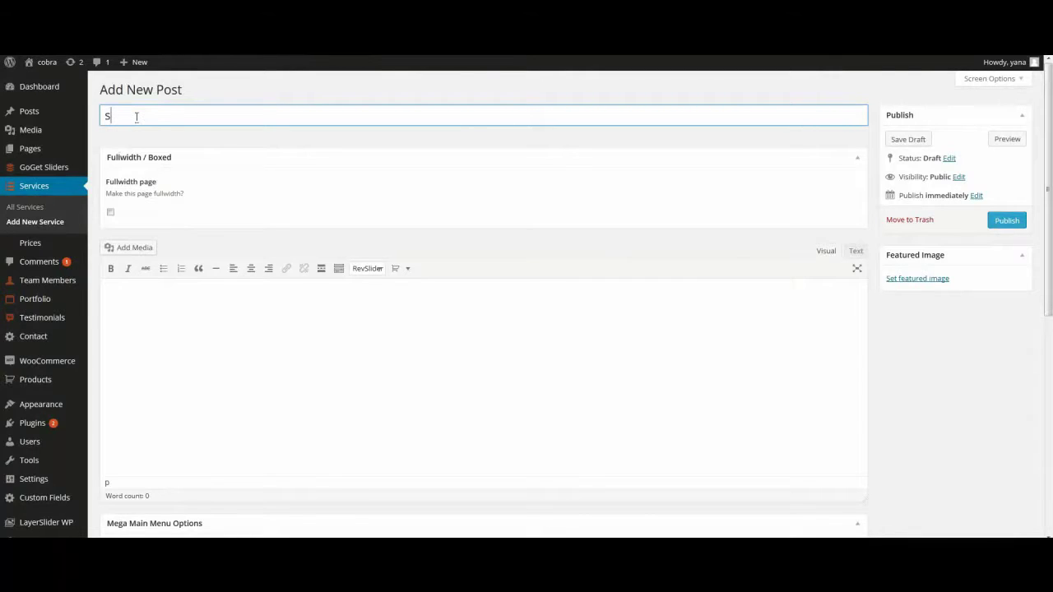
text(ervice 1)
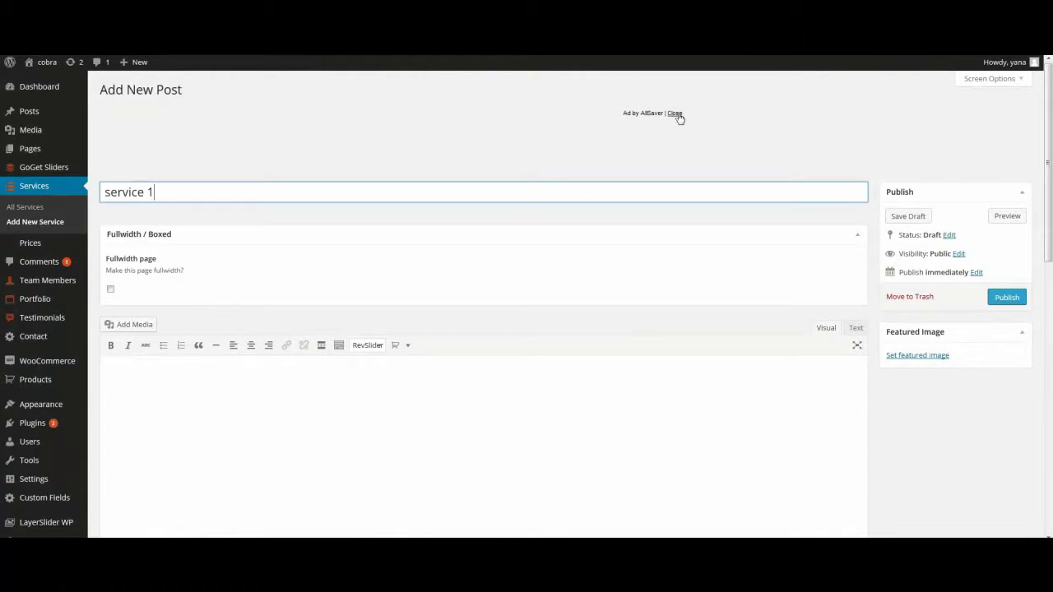
click(675, 113)
scroll(607, 262, down, 1)
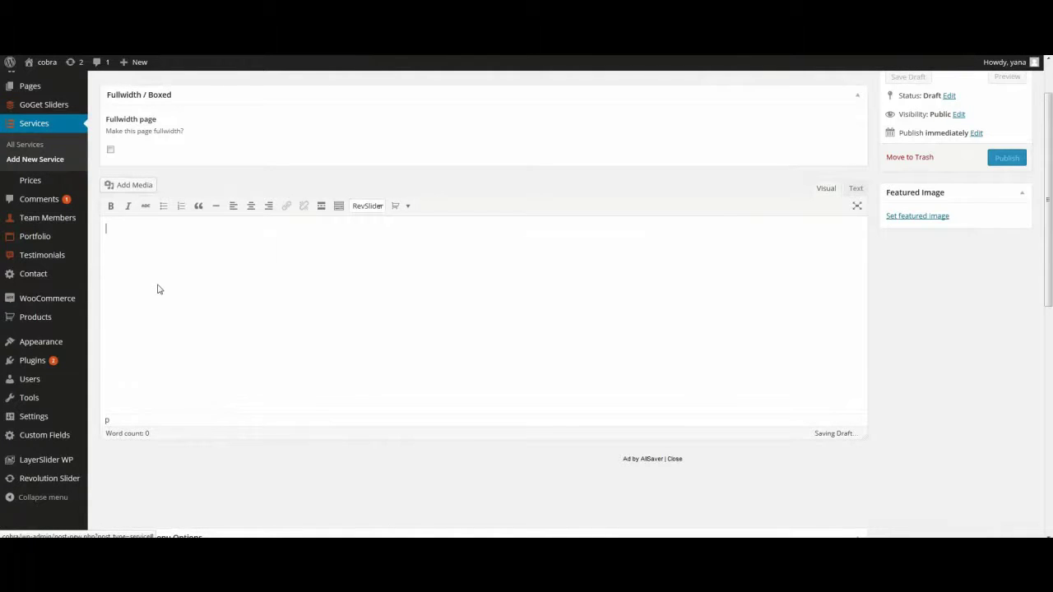
scroll(159, 289, down, 5)
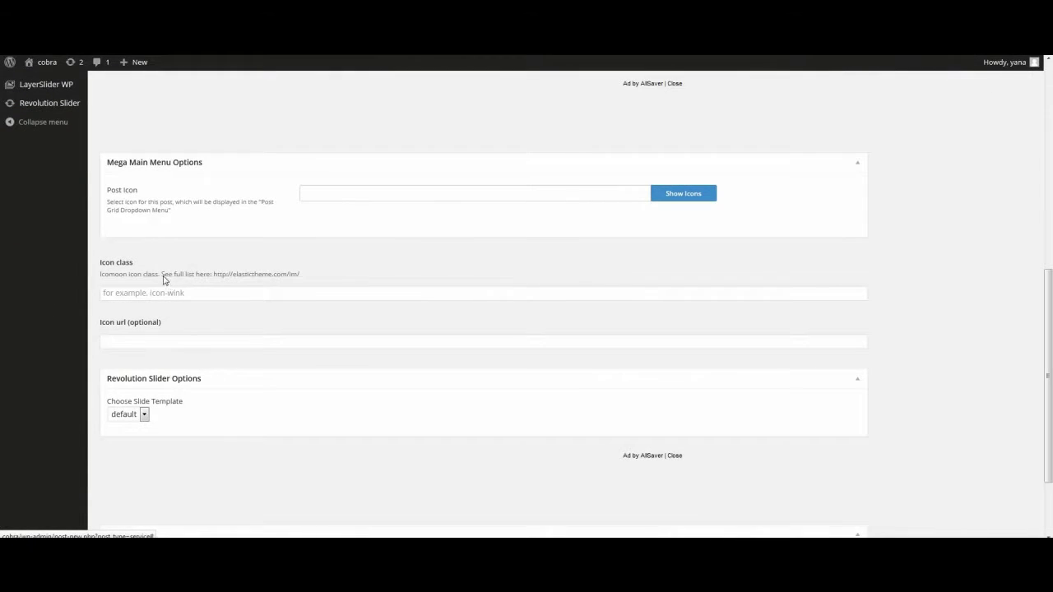
Step: Give the service the icon class 'icon-moon' and publish it
click(159, 293)
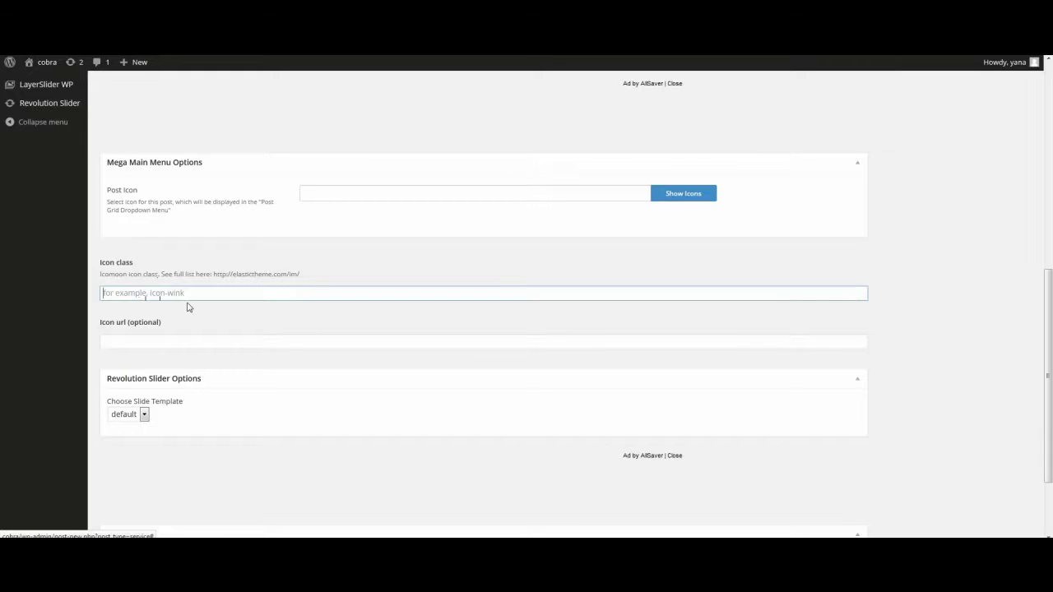
text(icon-moon-nmoon)
scroll(136, 272, down, 2)
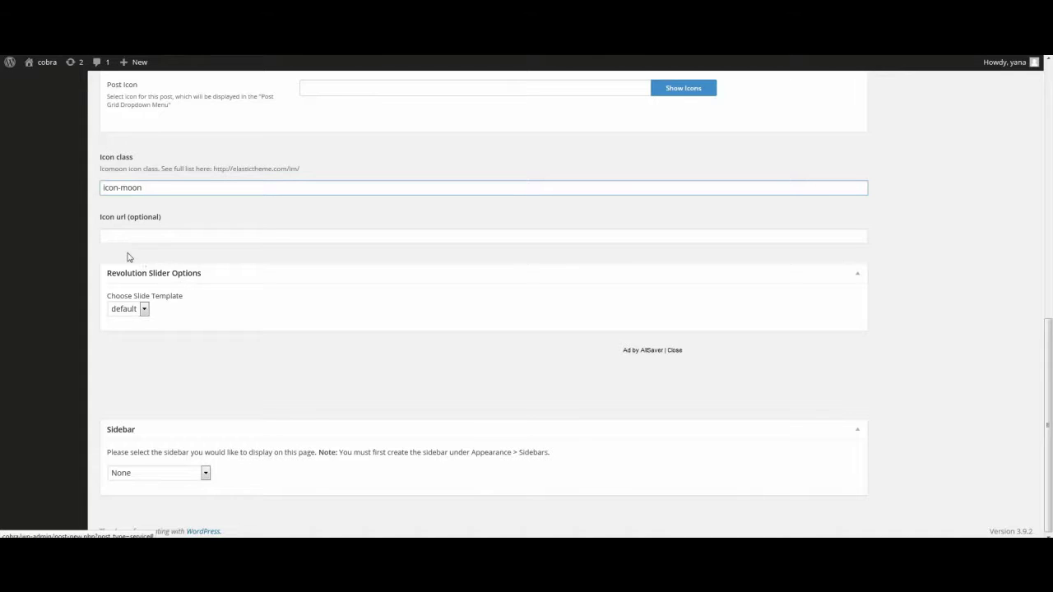
scroll(128, 257, up, 2)
scroll(127, 258, up, 7)
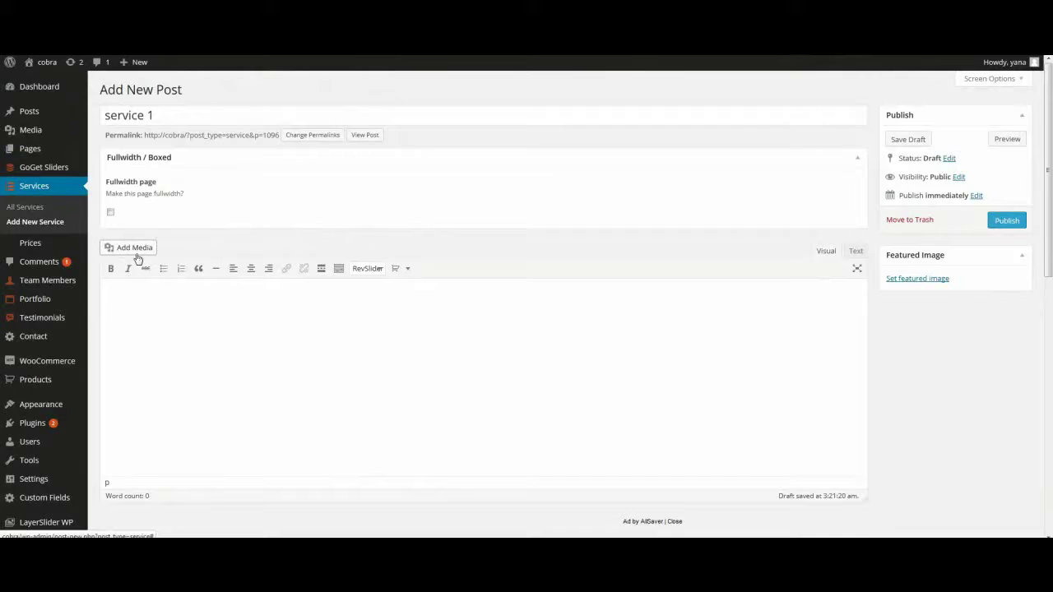
click(1001, 224)
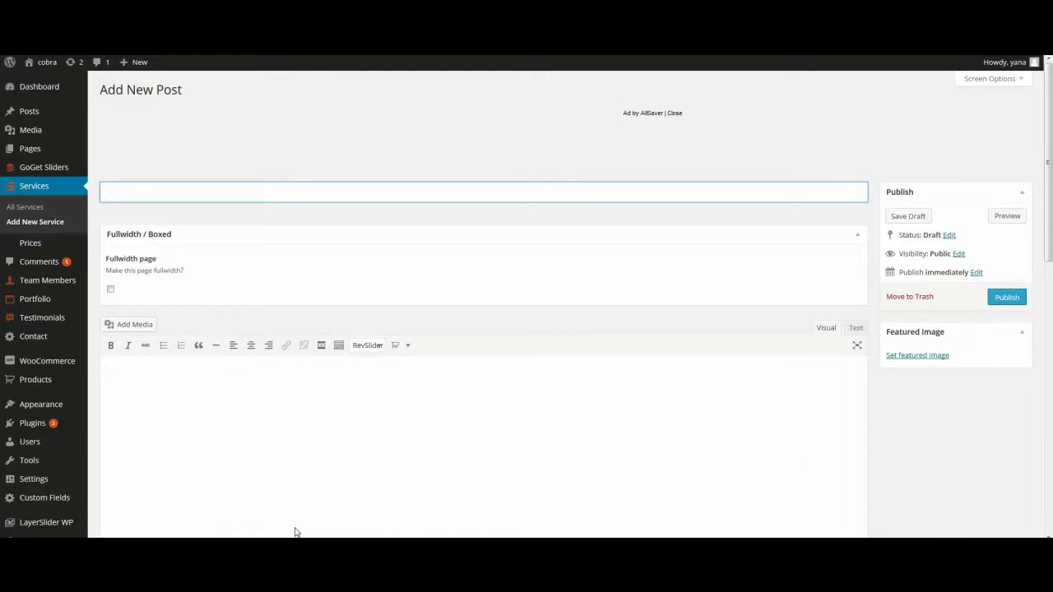
Step: Start a new price entry titled 'price 1' with main price 12
mouse_move(16, 486)
mouse_move(35, 243)
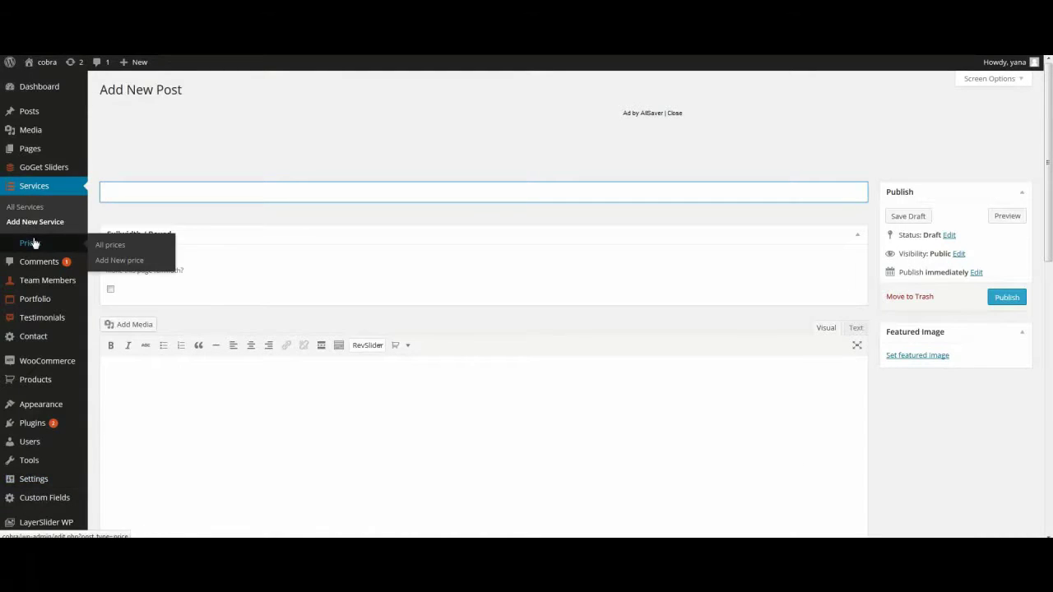
click(115, 260)
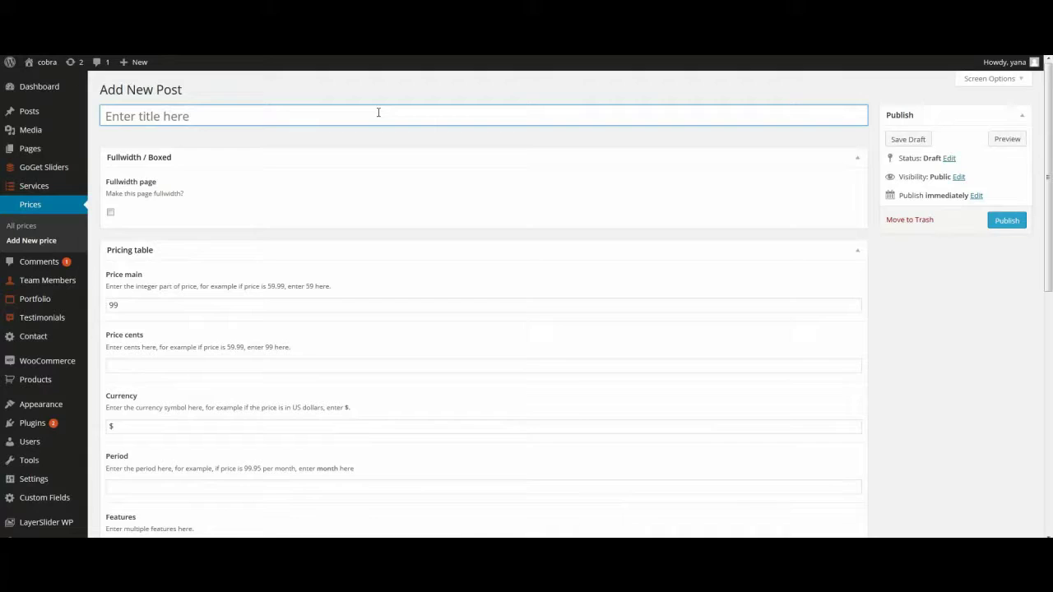
text(price )
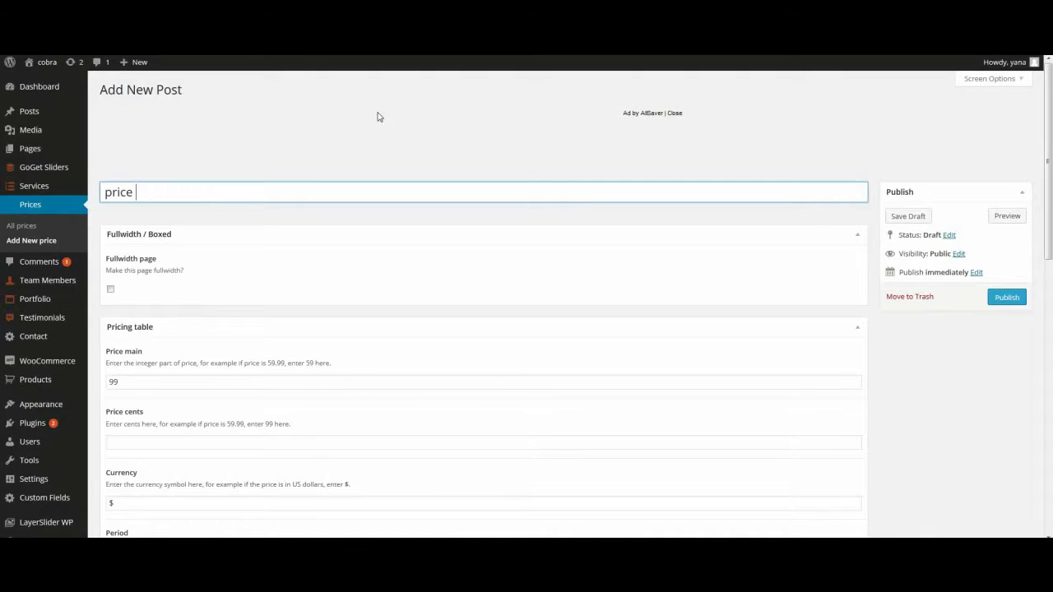
text(1)
click(675, 115)
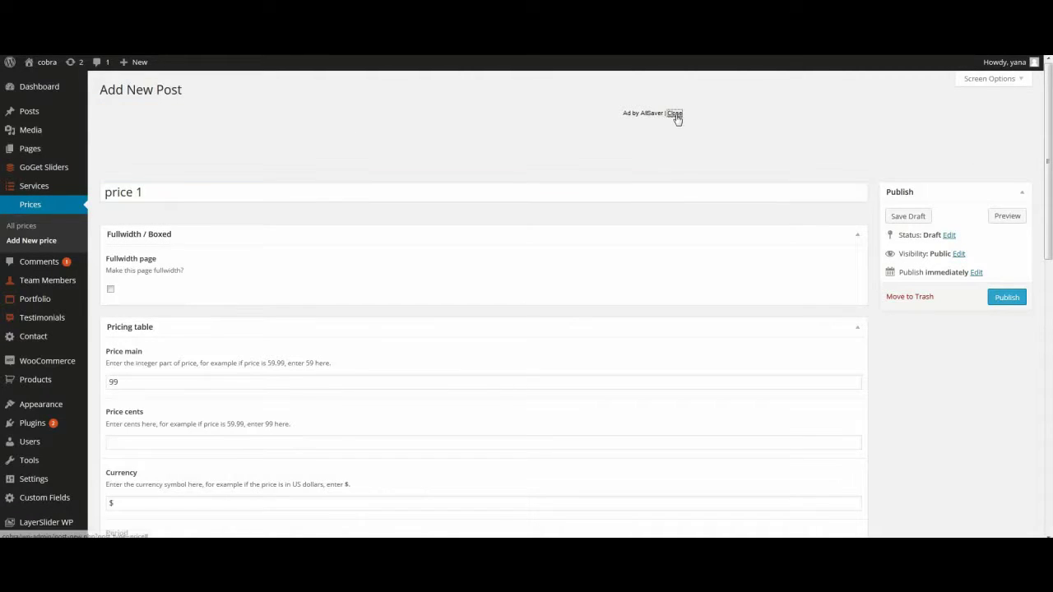
scroll(666, 189, down, 3)
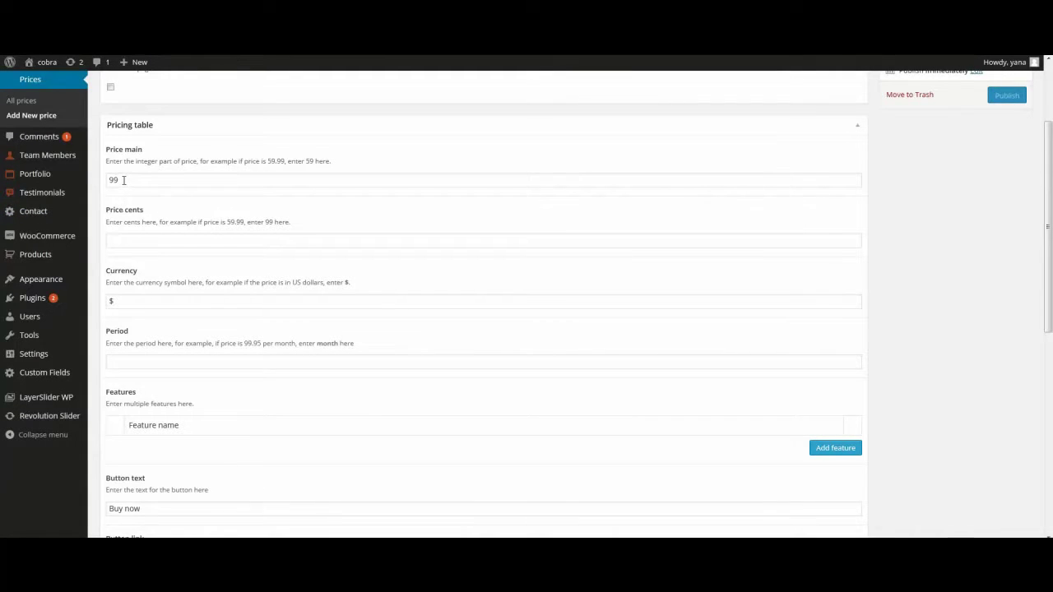
drag(123, 180, 103, 180)
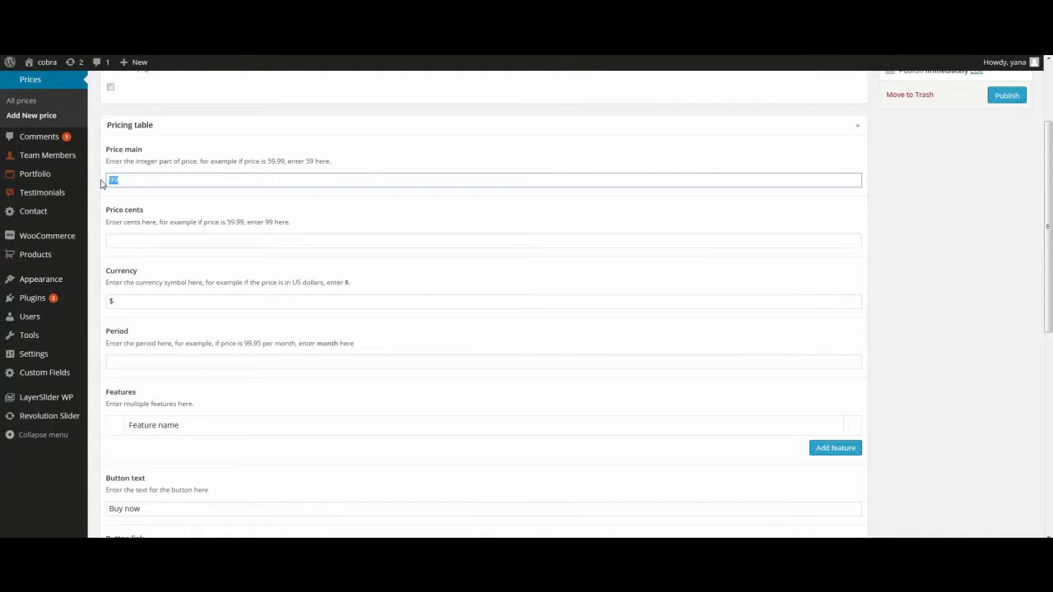
text(12)
Step: Set the billing period to month and add the feature 'photos'
scroll(184, 279, down, 1)
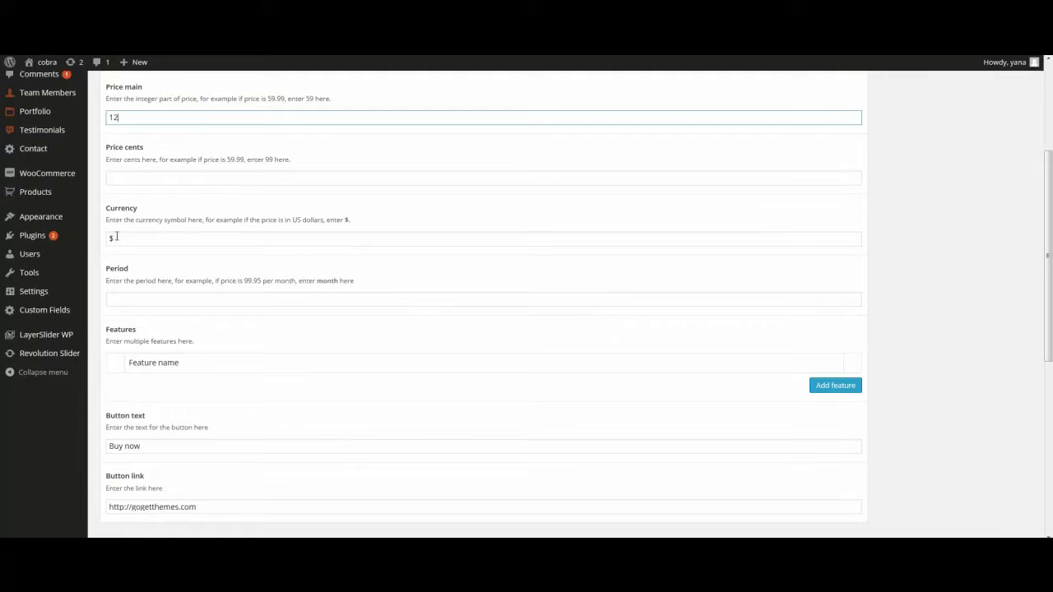
scroll(116, 236, down, 1)
click(125, 238)
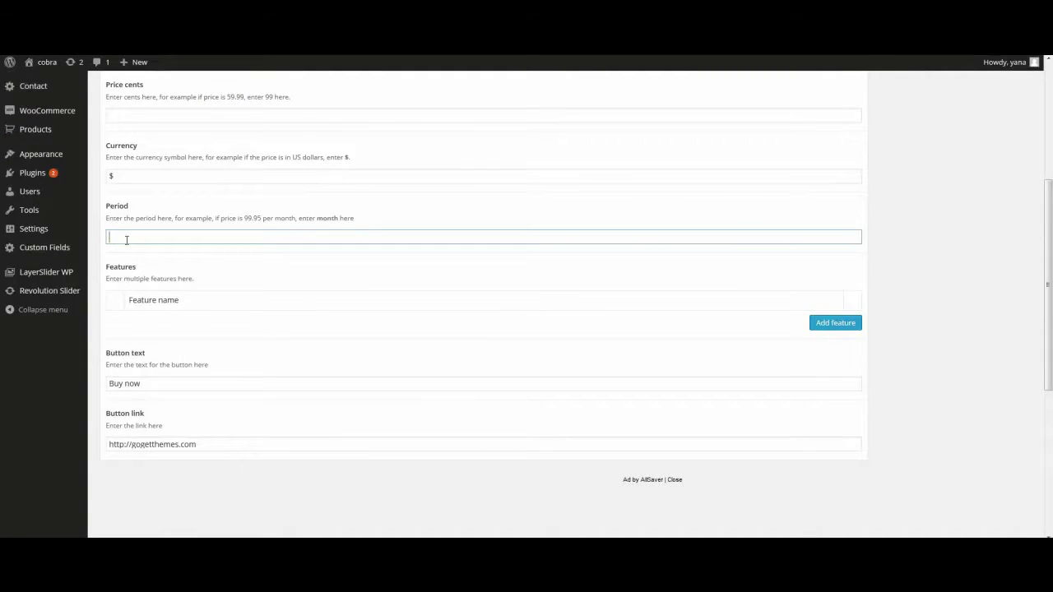
text(month)
scroll(855, 216, down, 2)
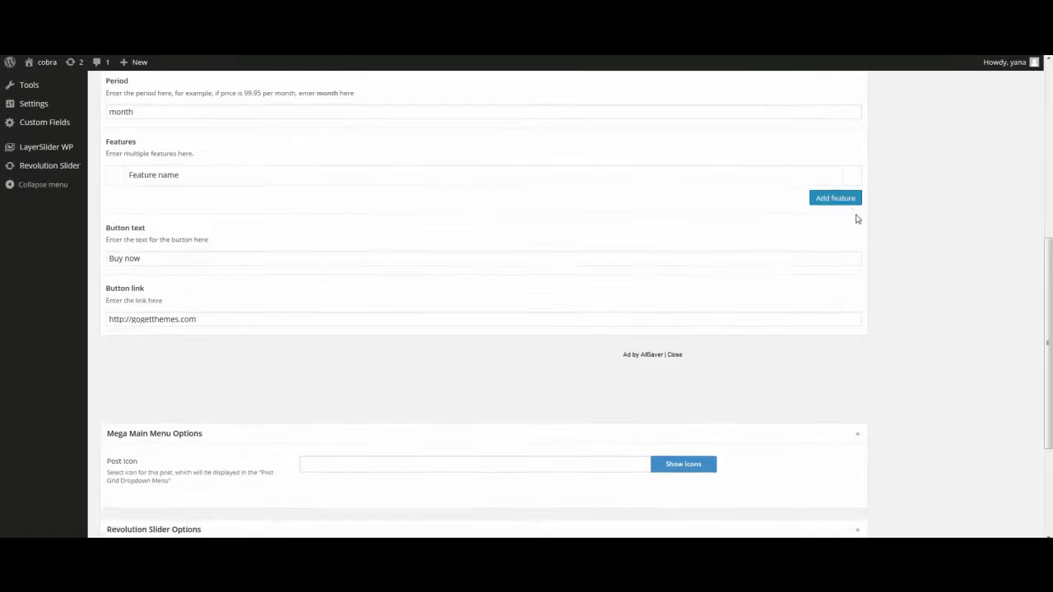
click(856, 212)
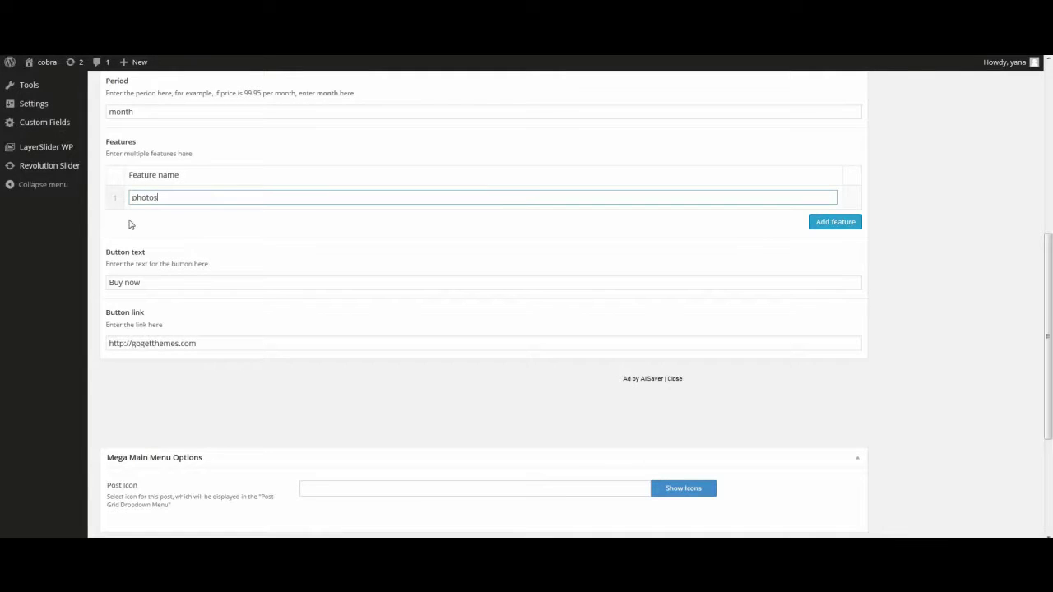
key(Return)
middle_click(366, 507)
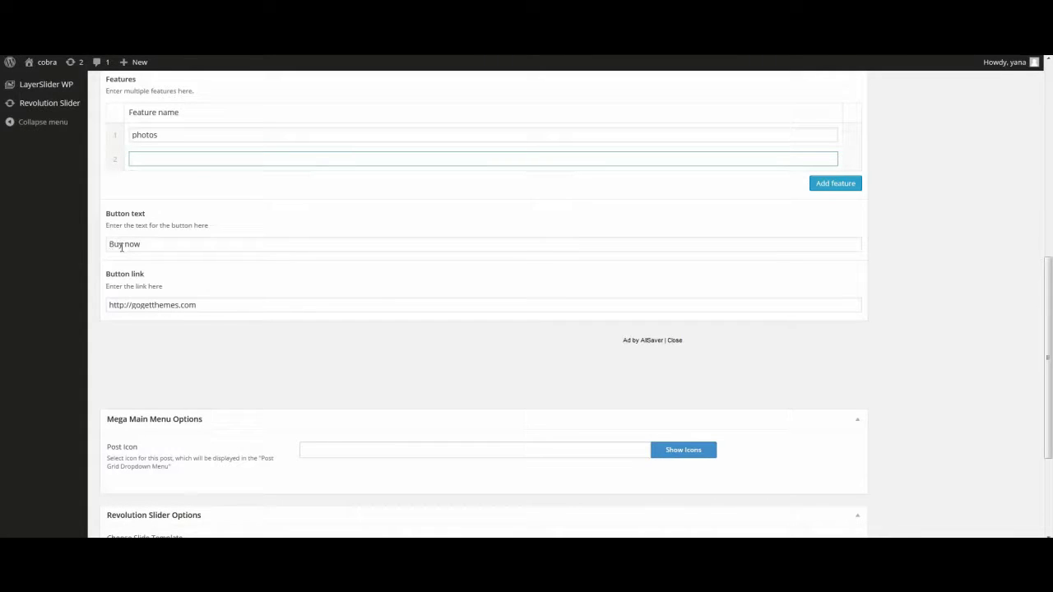
Step: Keep the Buy now button linking to gogetthemes.com and publish the price entry
click(147, 244)
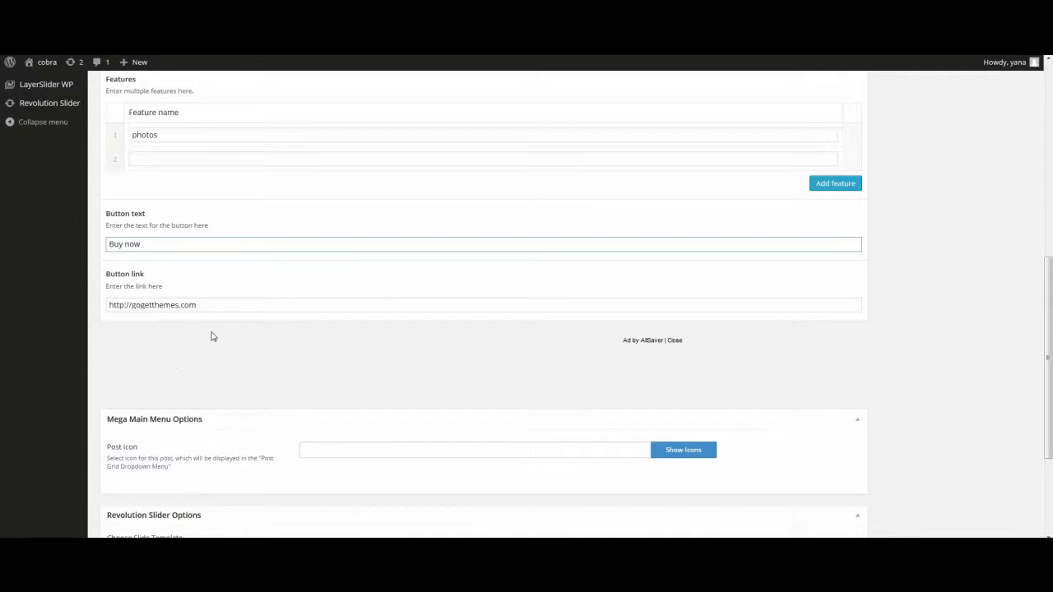
click(203, 305)
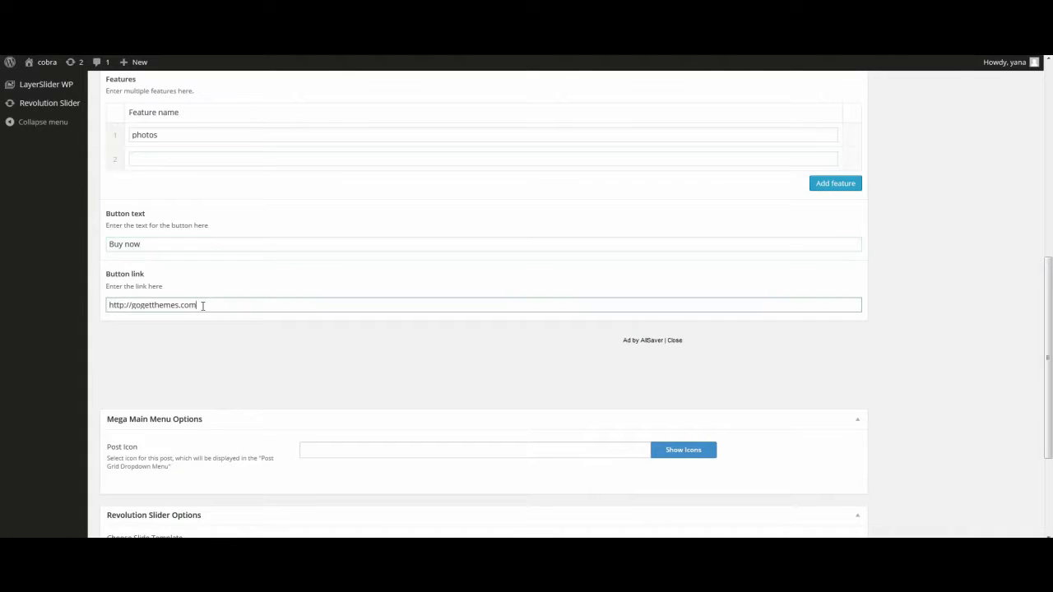
scroll(246, 328, down, 2)
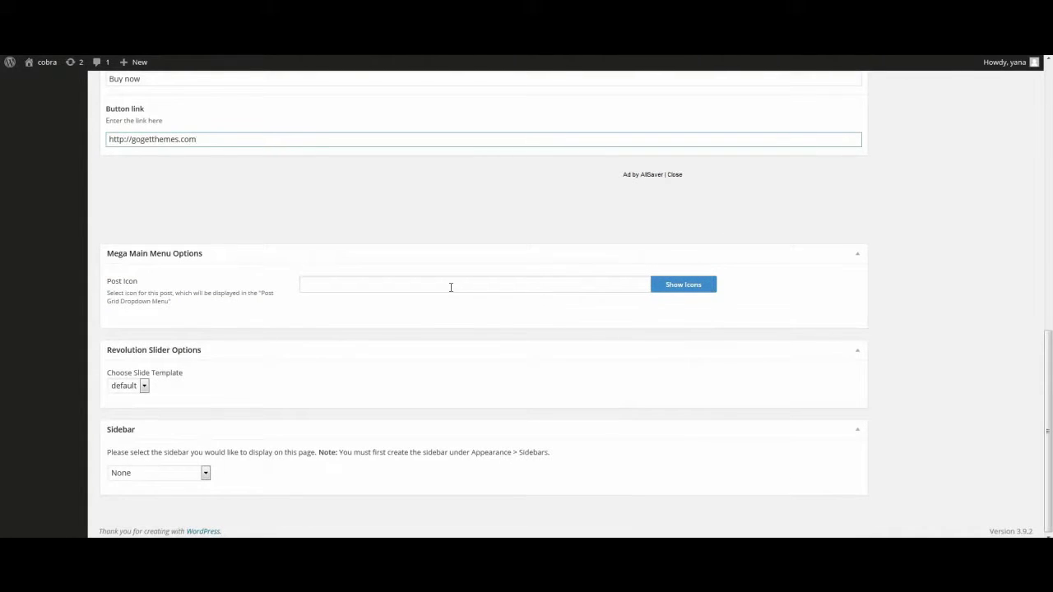
scroll(450, 288, up, 2)
scroll(451, 287, up, 10)
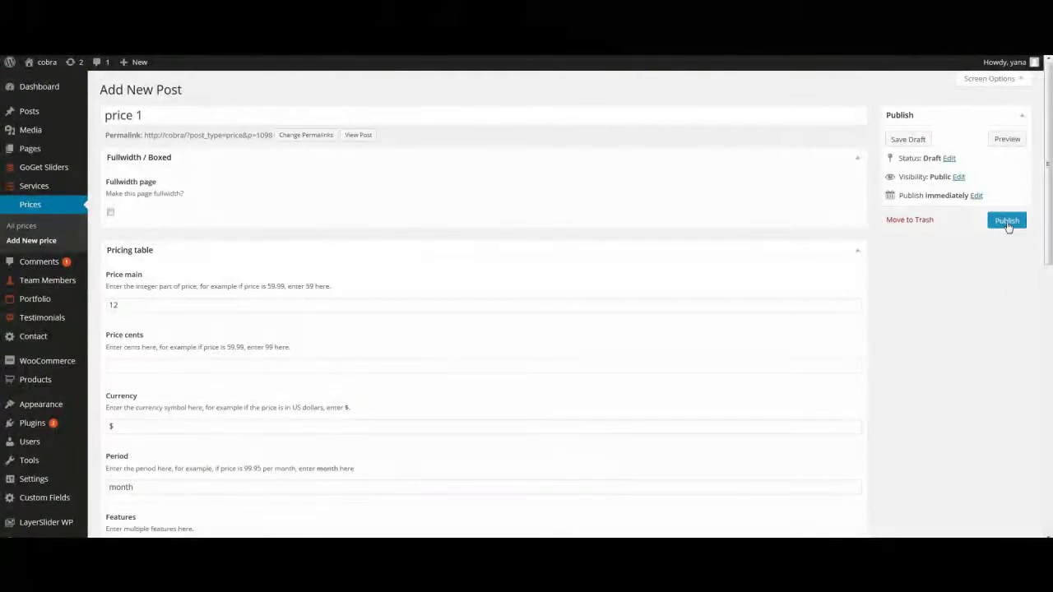
click(1007, 222)
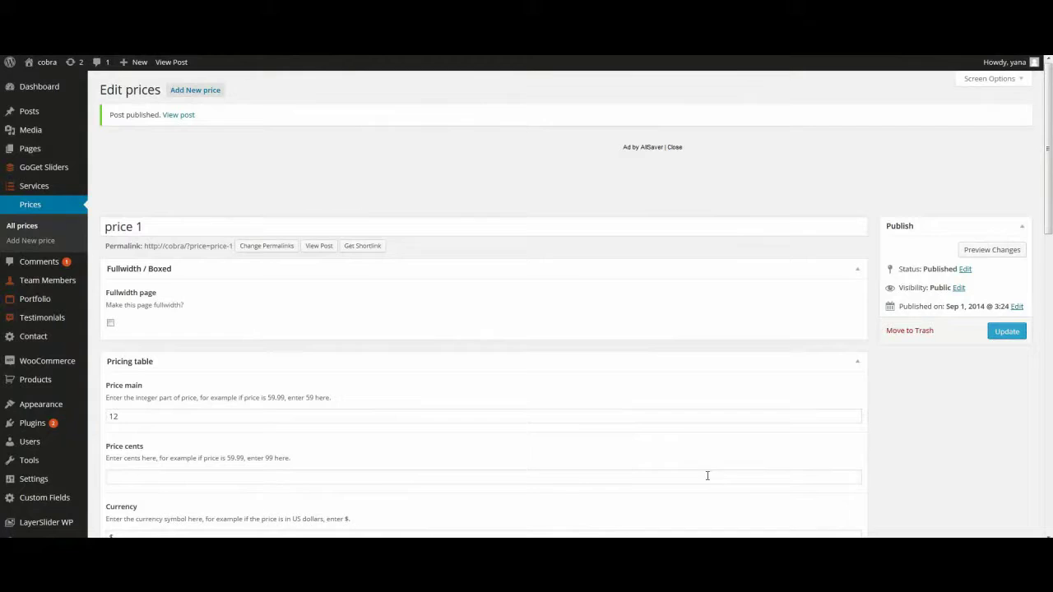
Step: Start a new team member with the person's name and body text 'description'
mouse_move(64, 280)
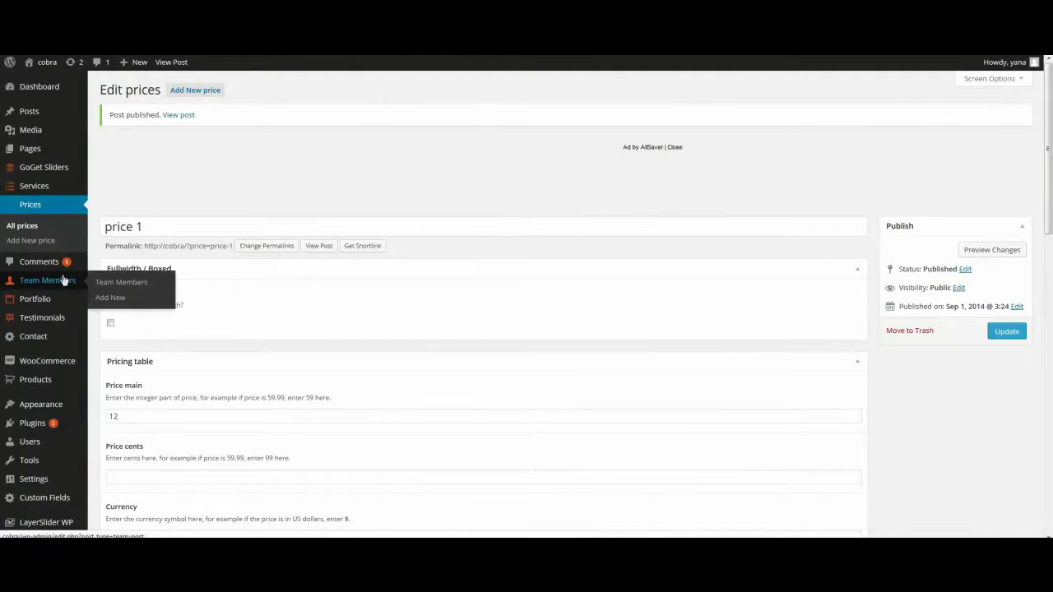
click(111, 298)
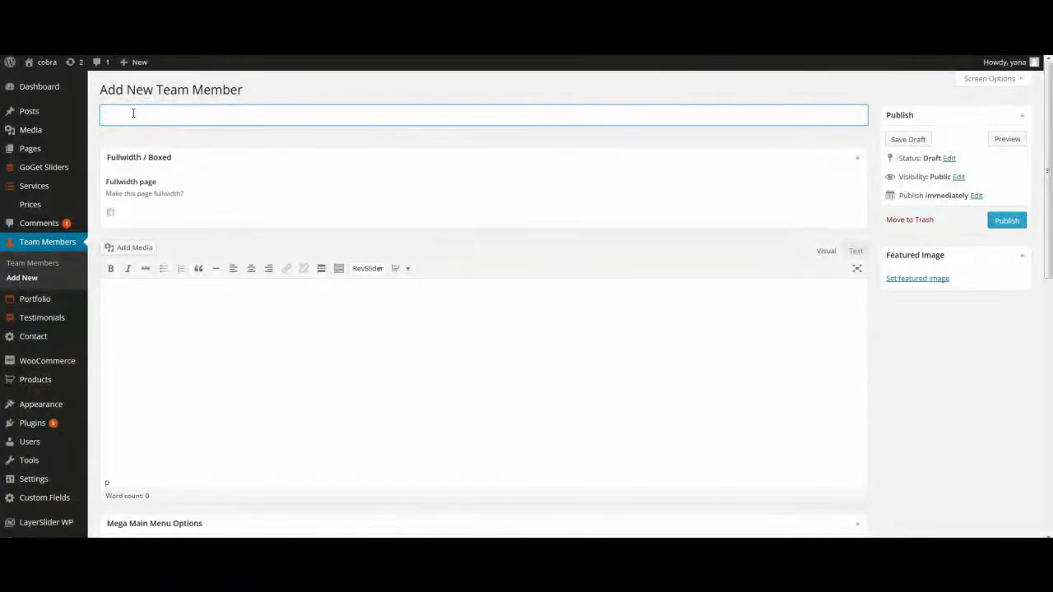
scroll(150, 254, down, 3)
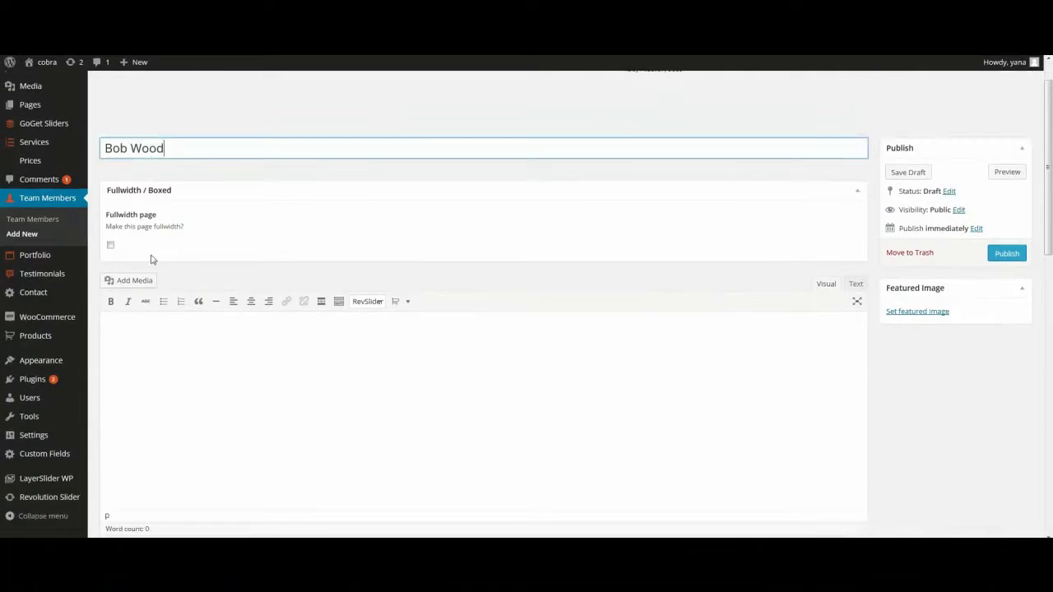
click(147, 268)
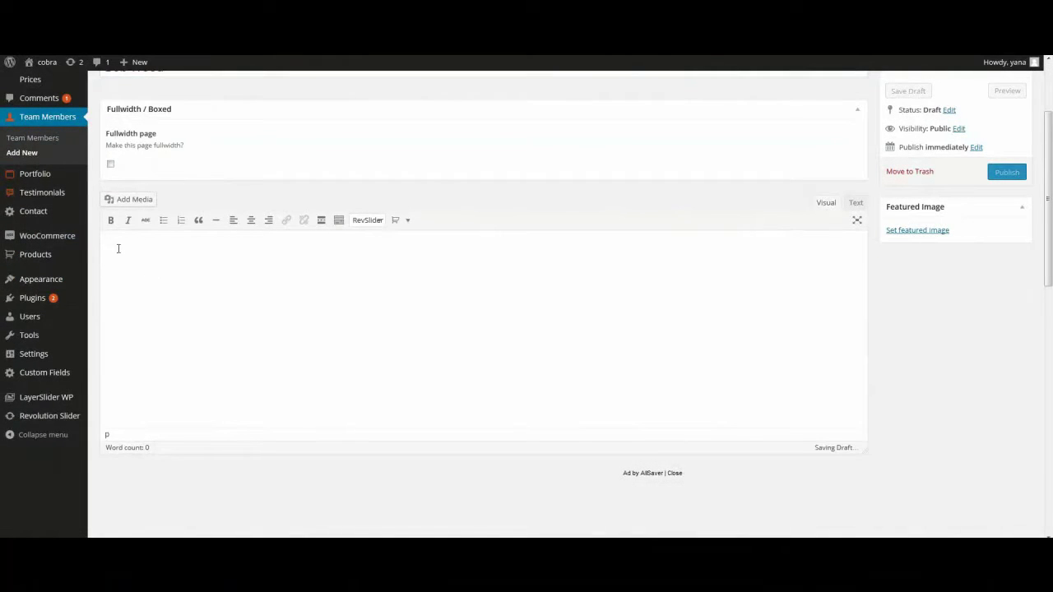
text(descri)
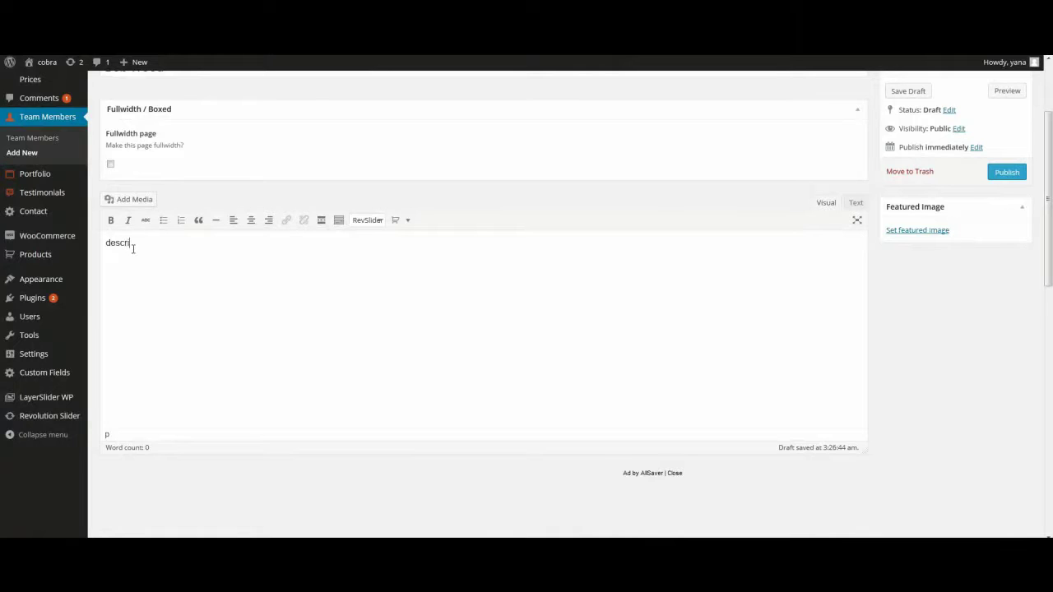
text(ption)
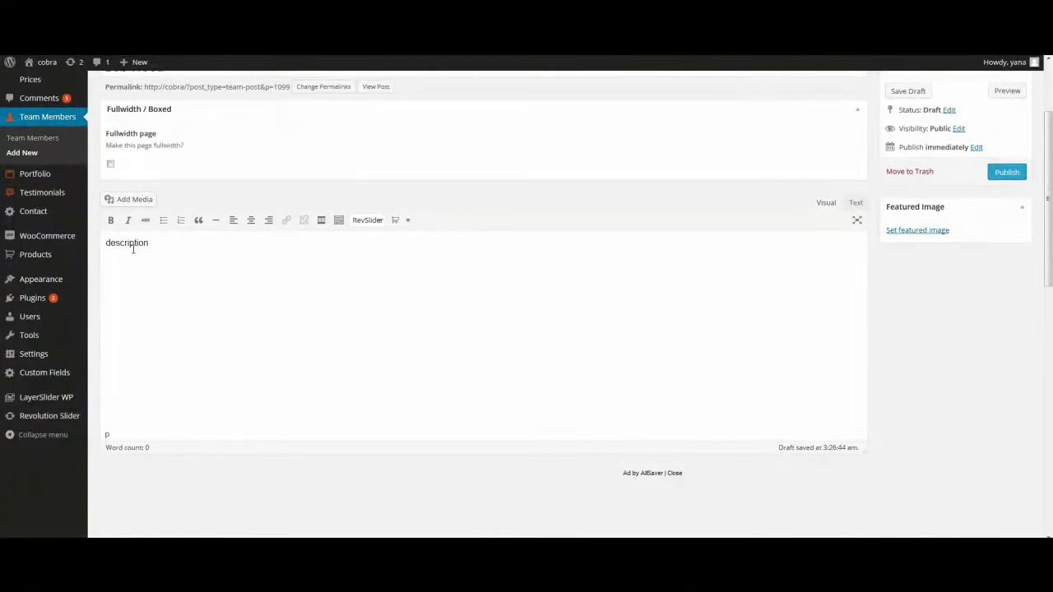
scroll(132, 251, down, 5)
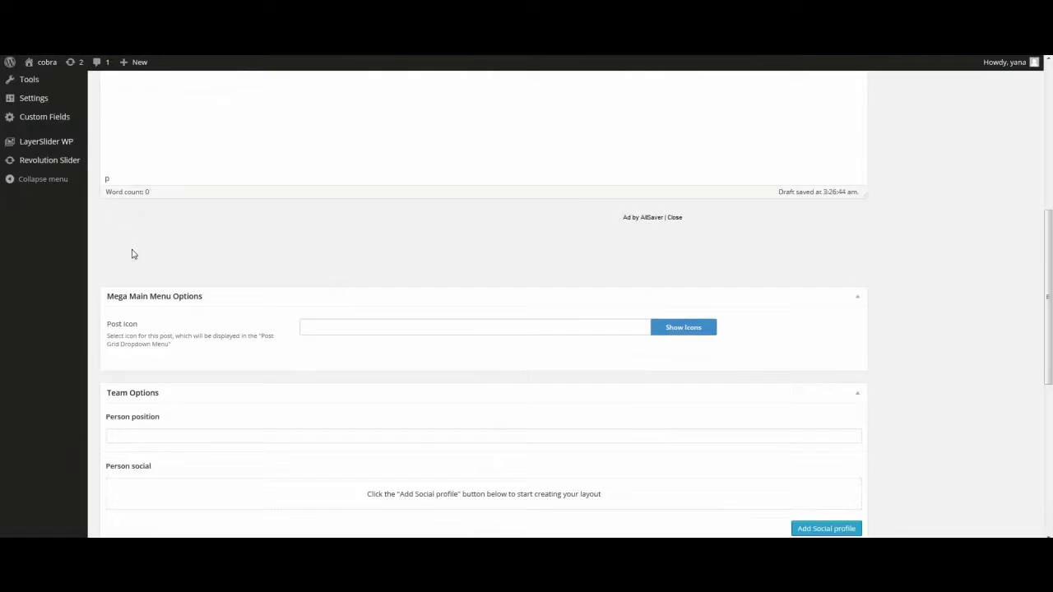
Step: Set the position to manager and add an empty Facebook social profile
click(148, 251)
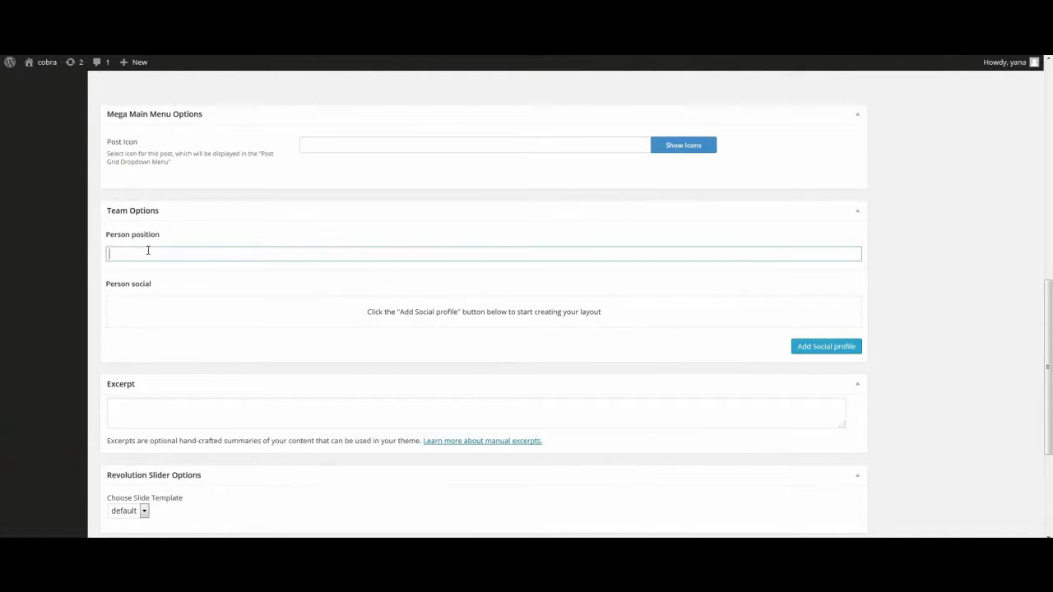
text(manager)
scroll(149, 256, down, 2)
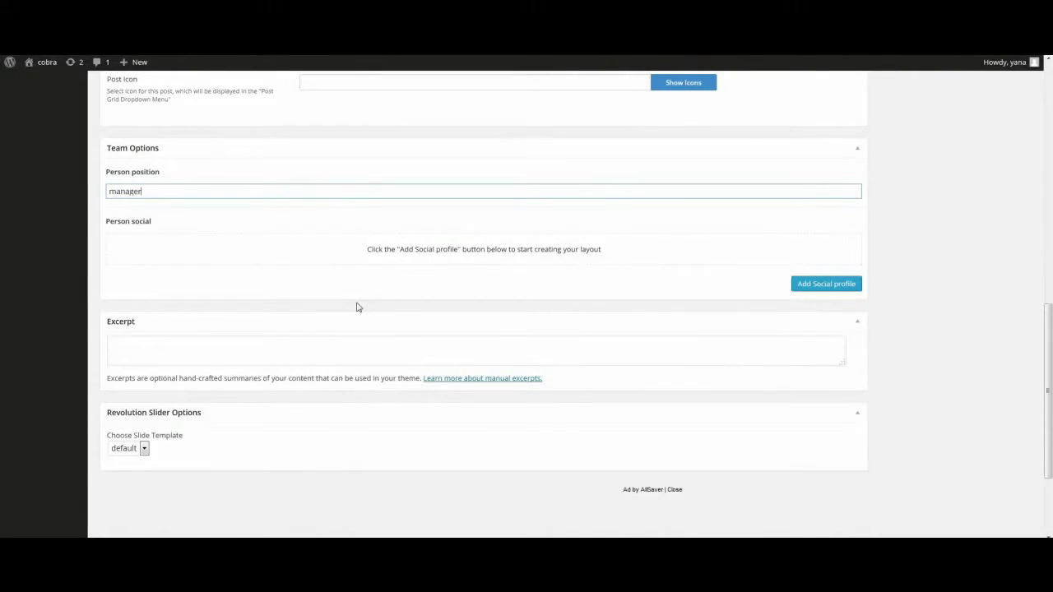
click(813, 290)
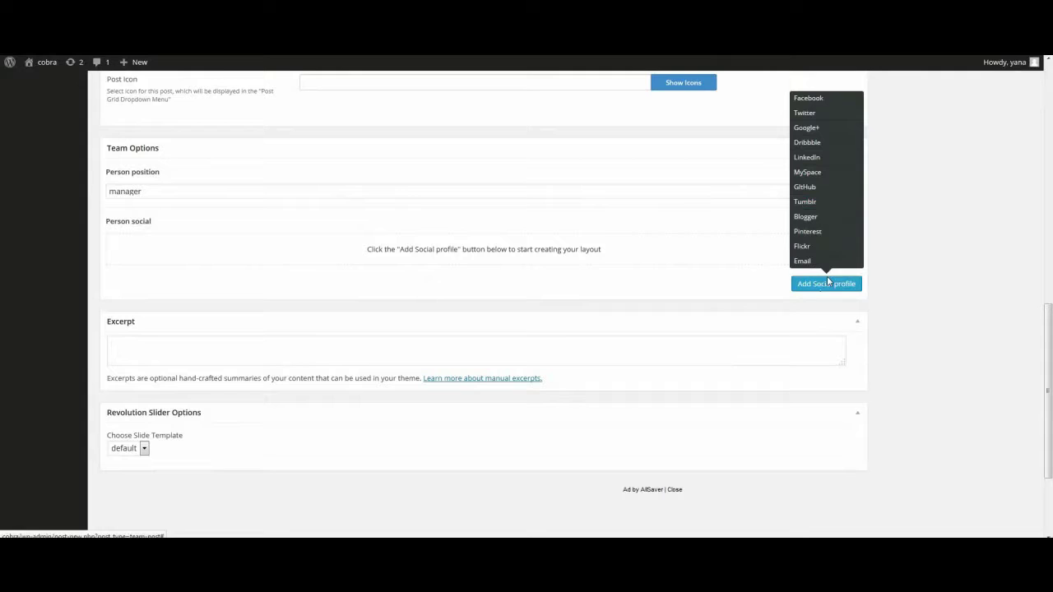
click(823, 100)
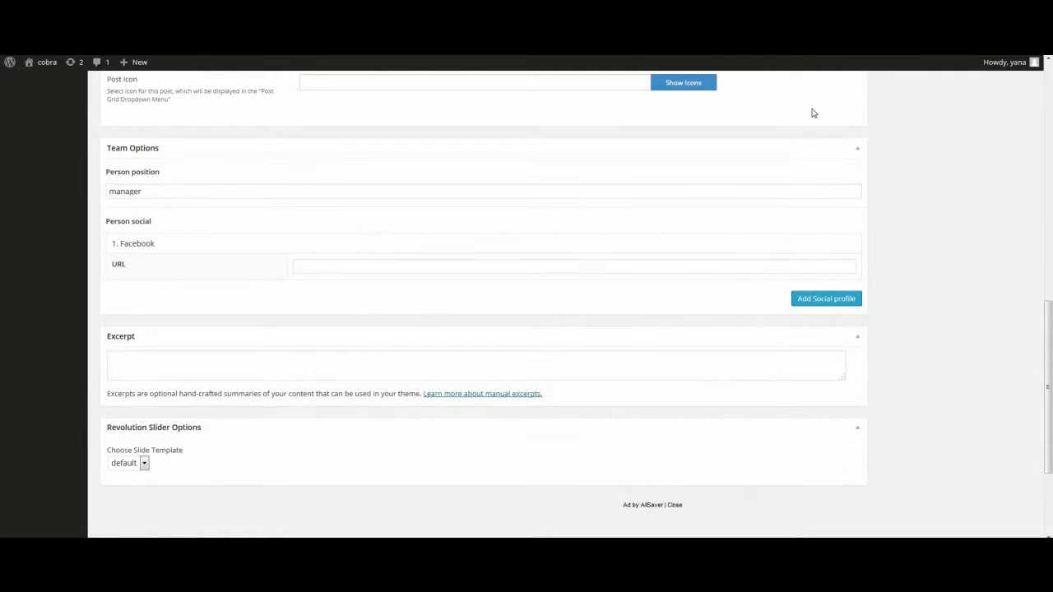
click(297, 269)
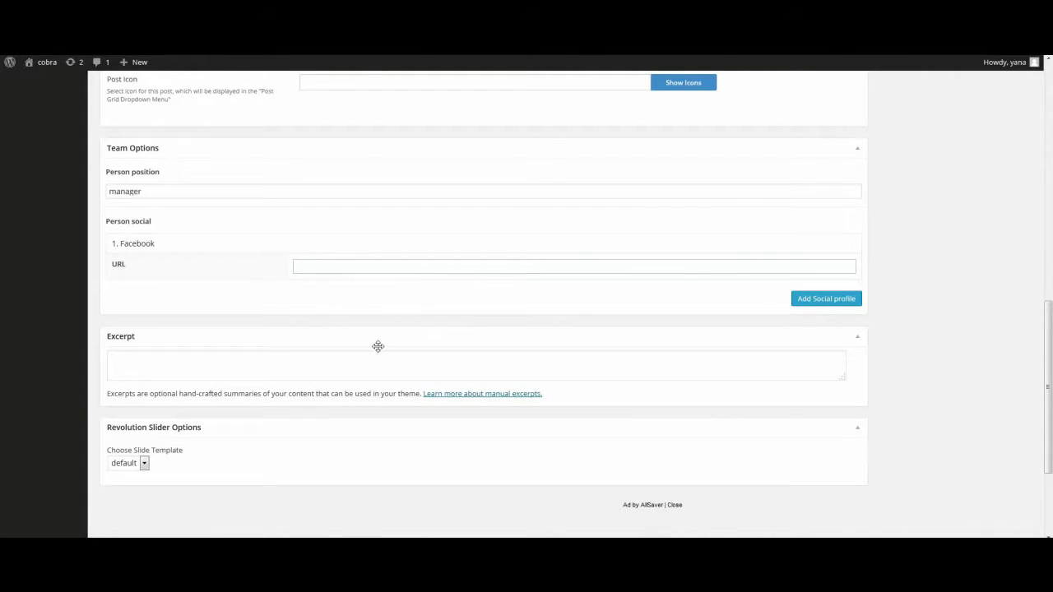
scroll(614, 393, up, 10)
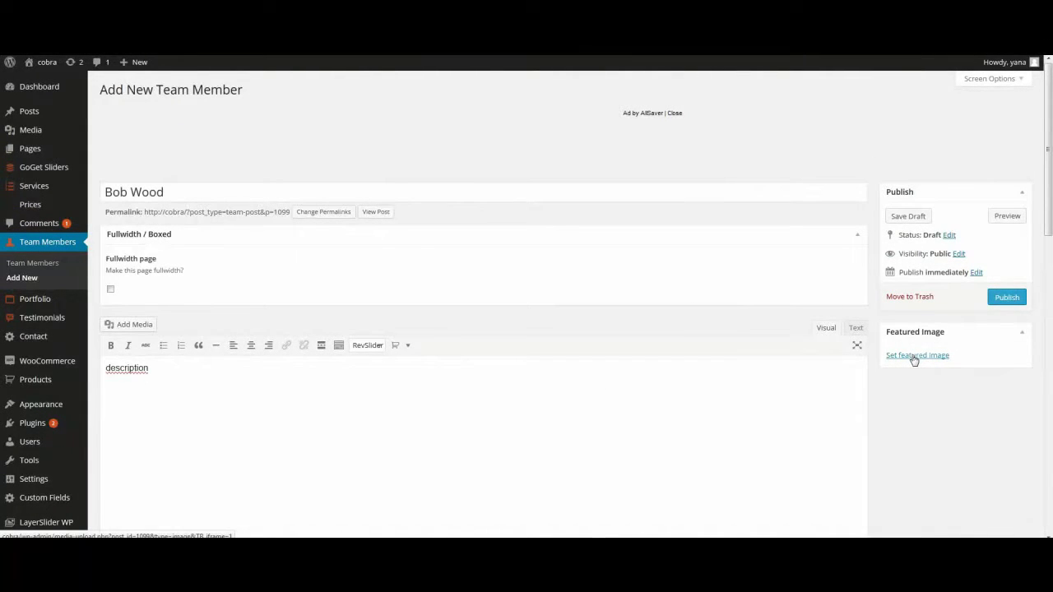
Step: Set the men.jpg portrait as featured image and publish the team member
click(914, 359)
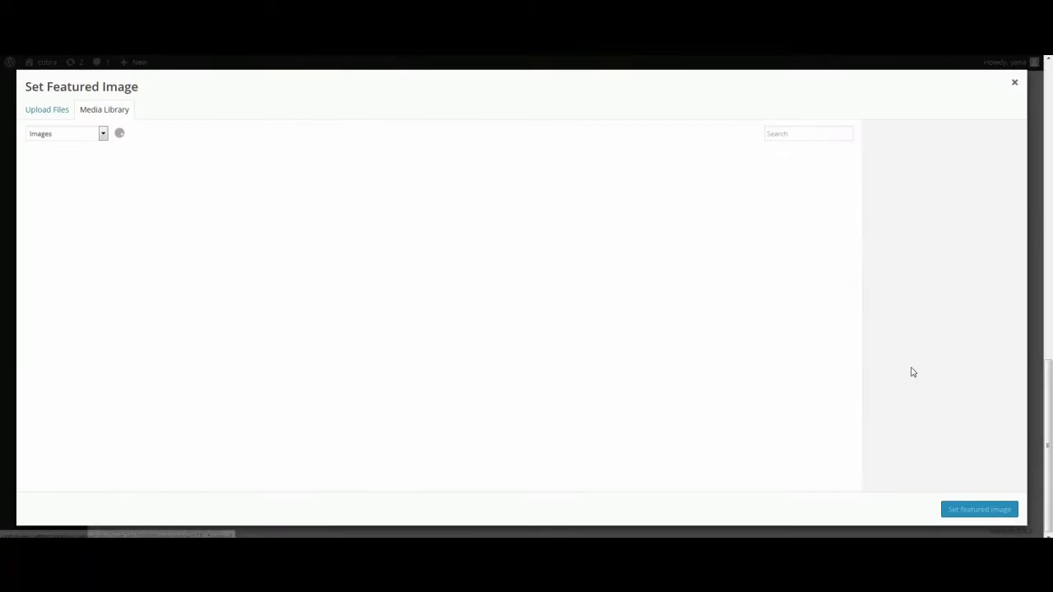
click(132, 273)
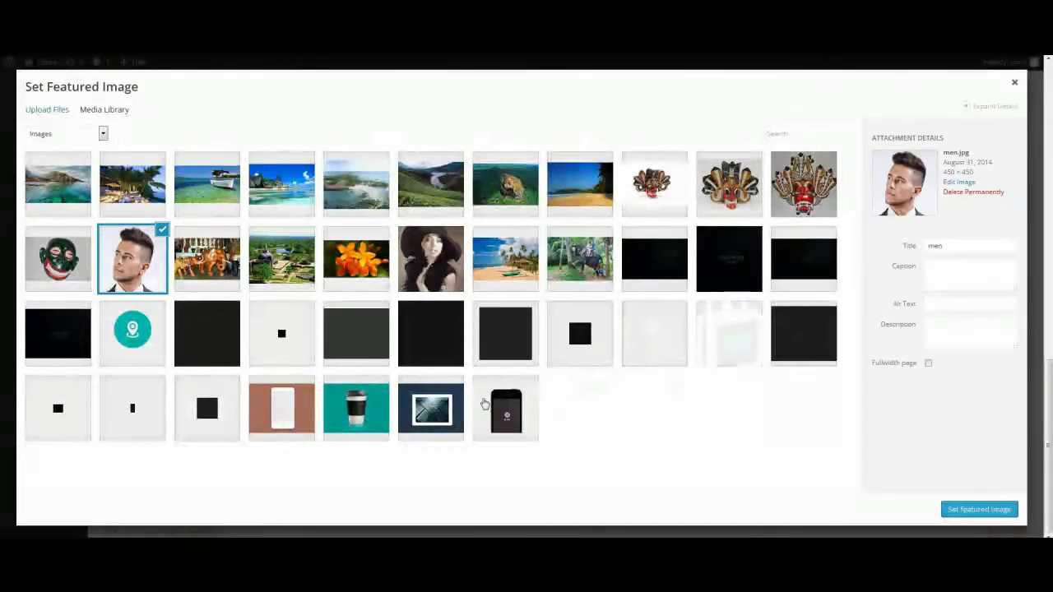
click(948, 507)
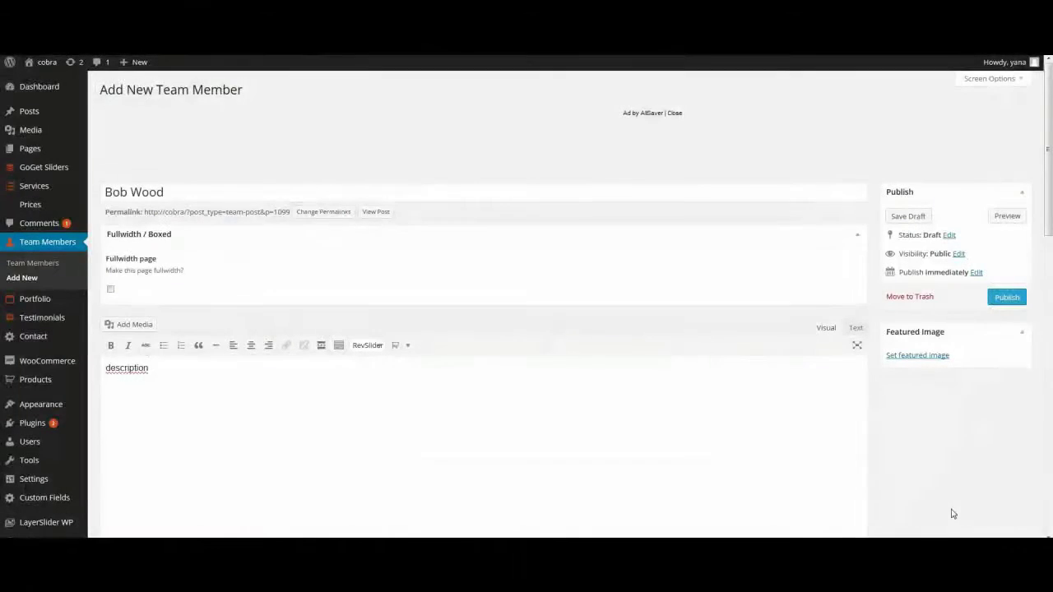
click(994, 299)
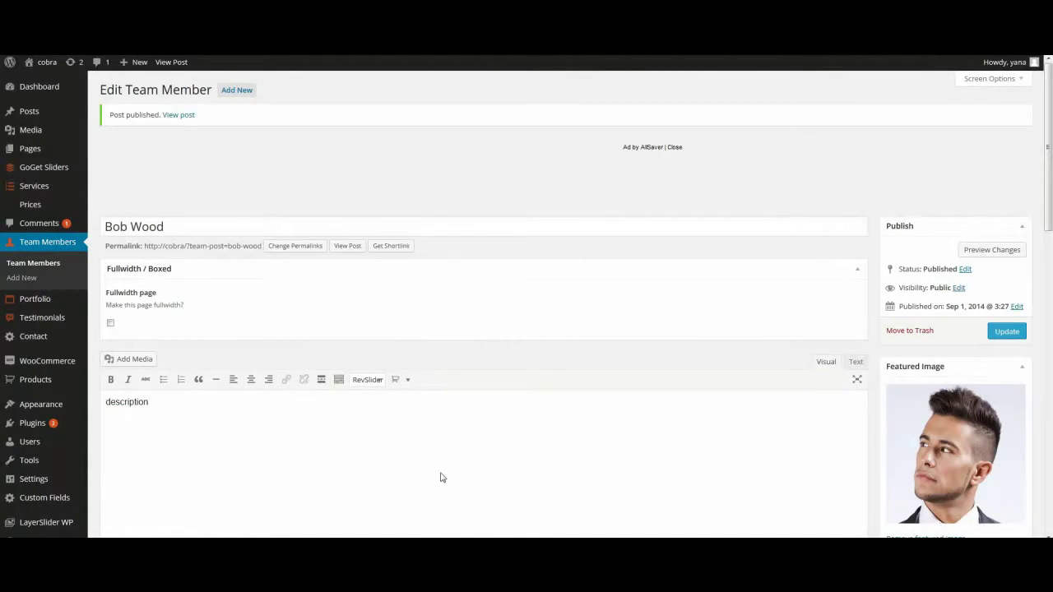
Step: Create a new portfolio item titled 'portfolio 1'
mouse_move(64, 302)
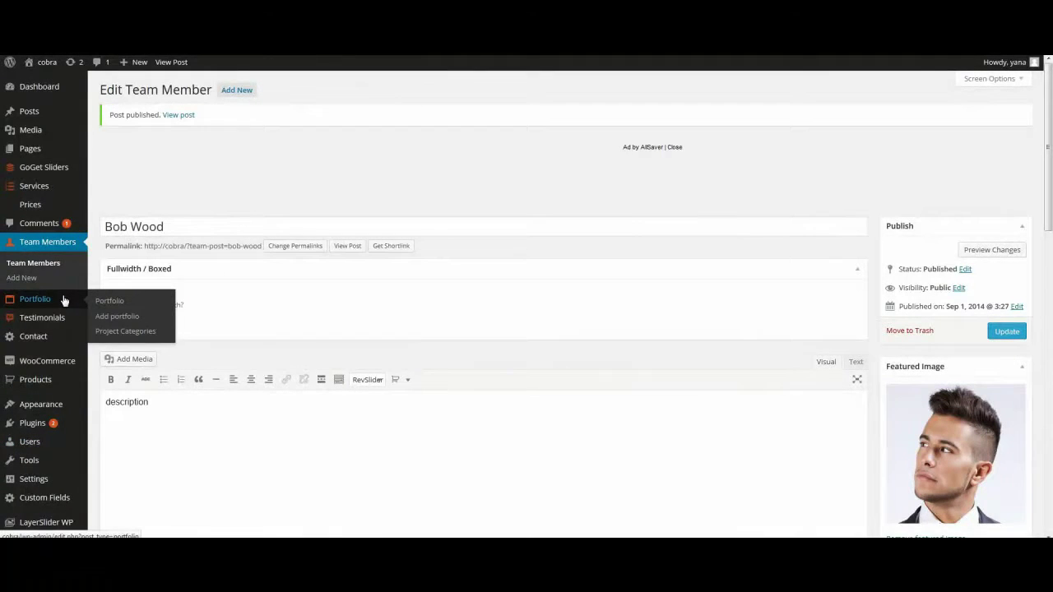
click(115, 318)
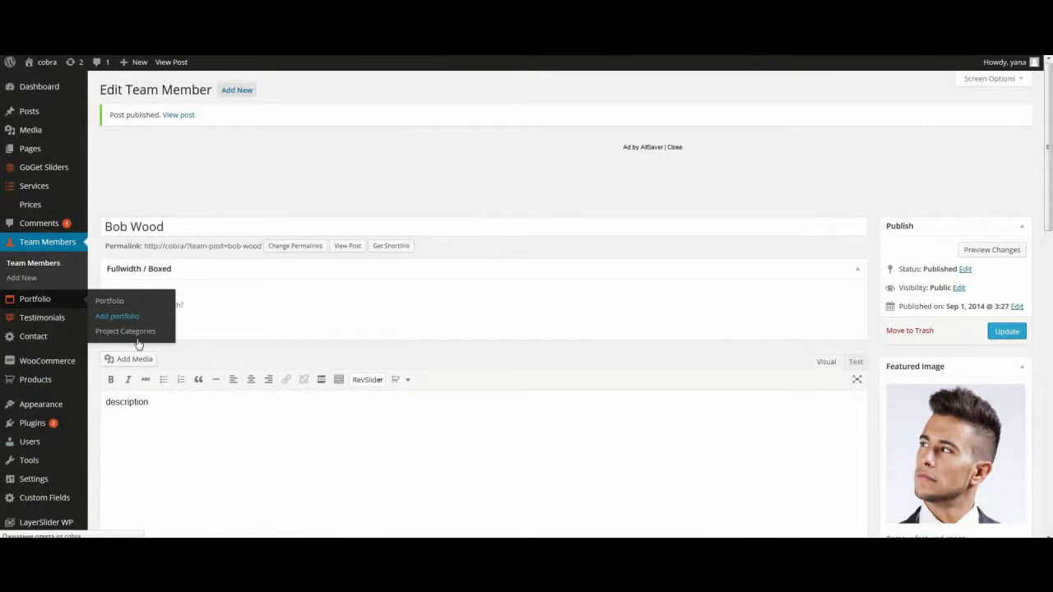
click(122, 118)
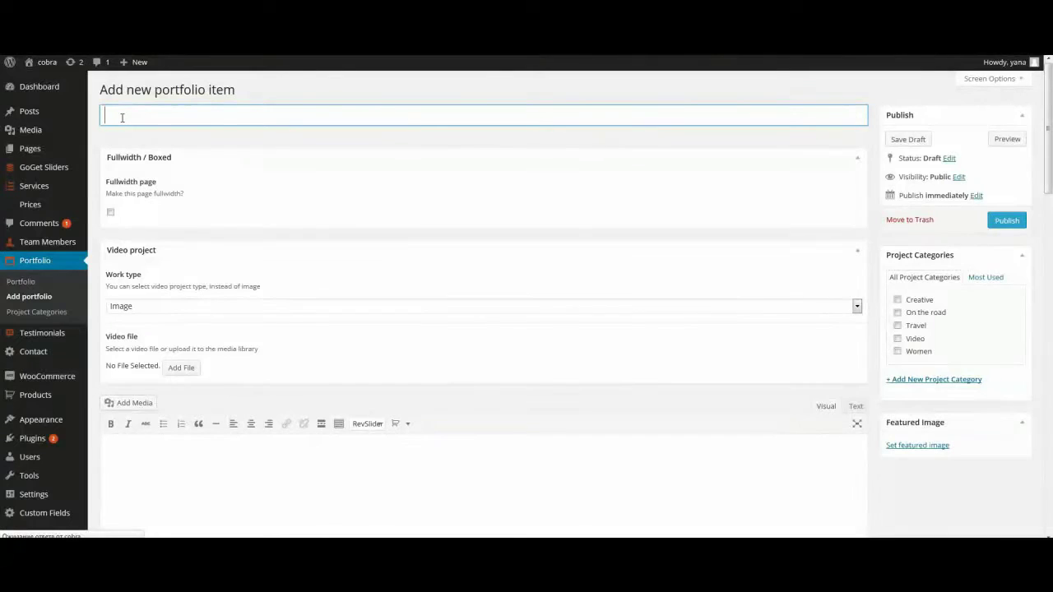
text(portfolio 1)
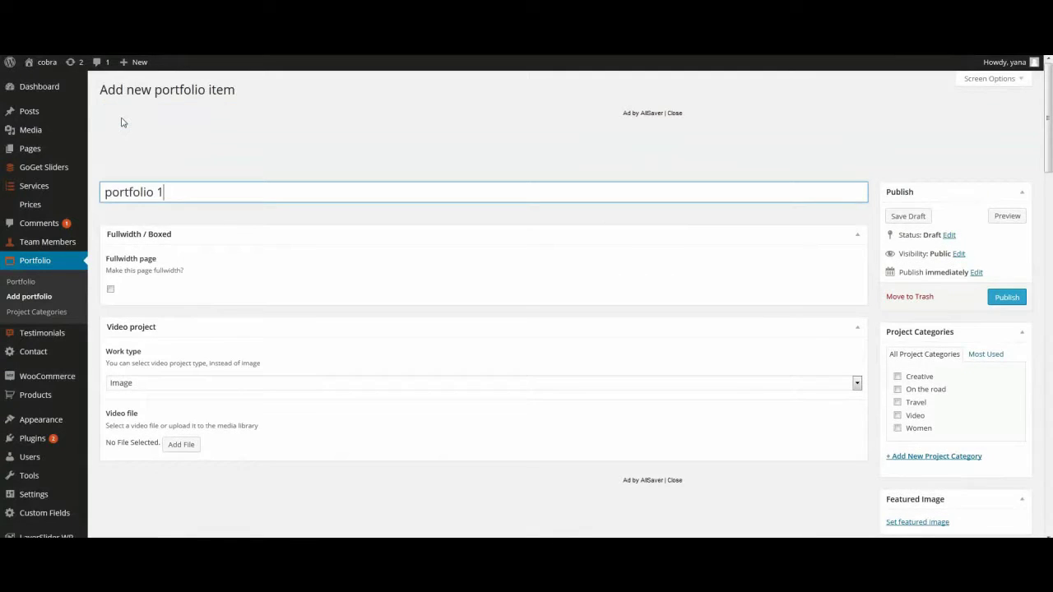
click(667, 148)
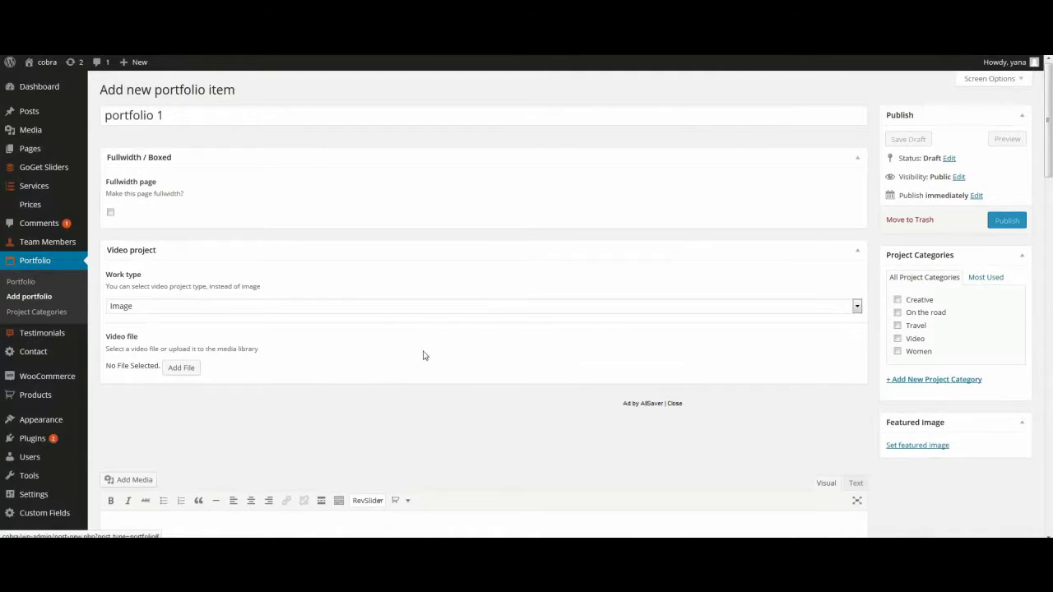
scroll(341, 346, down, 2)
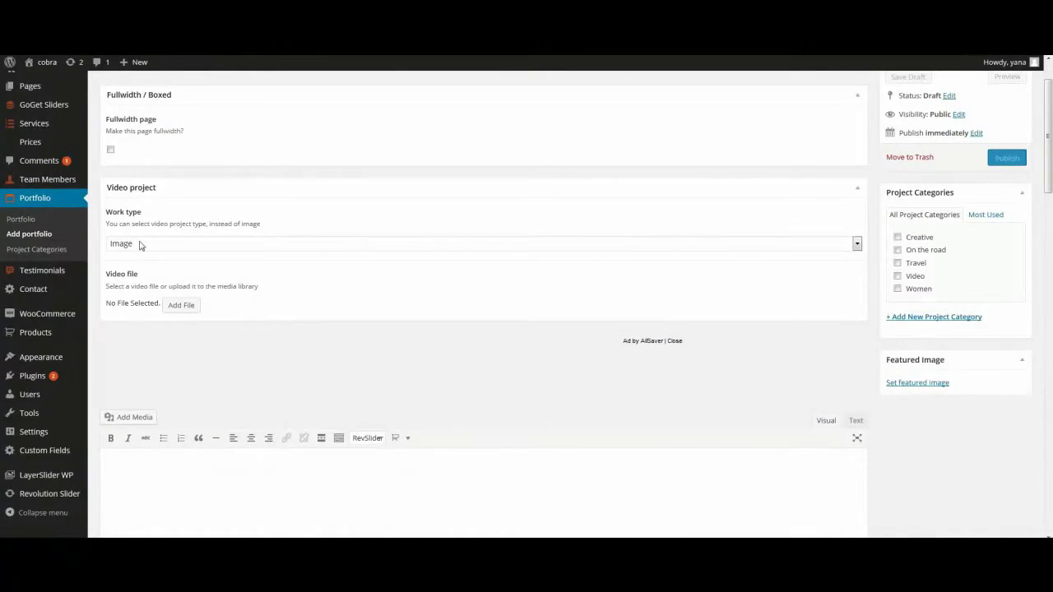
Step: Set the work type to Video and pick video.mp4 as the video file
click(140, 244)
click(148, 272)
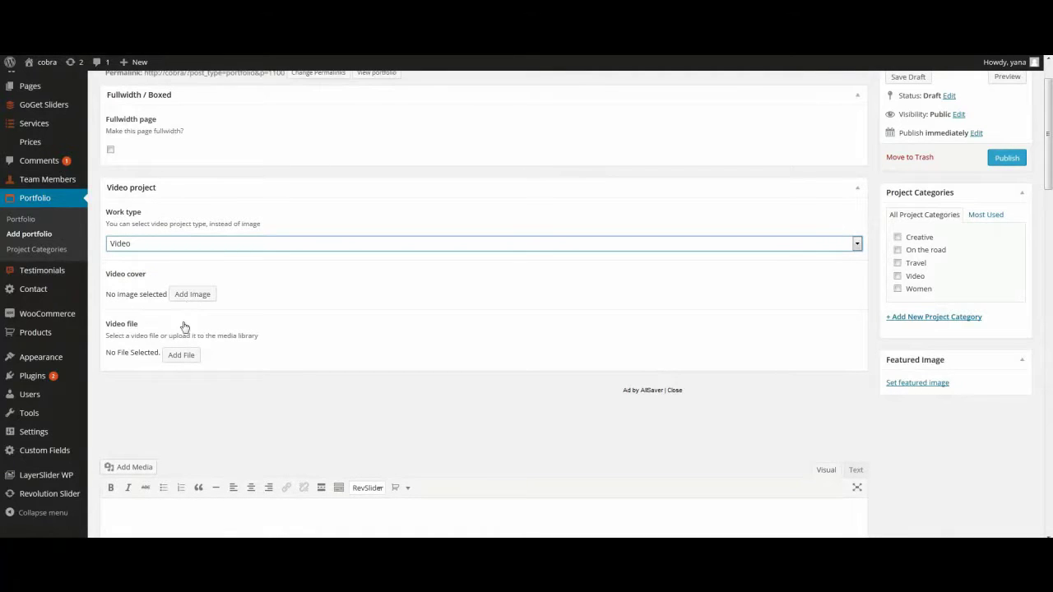
click(182, 356)
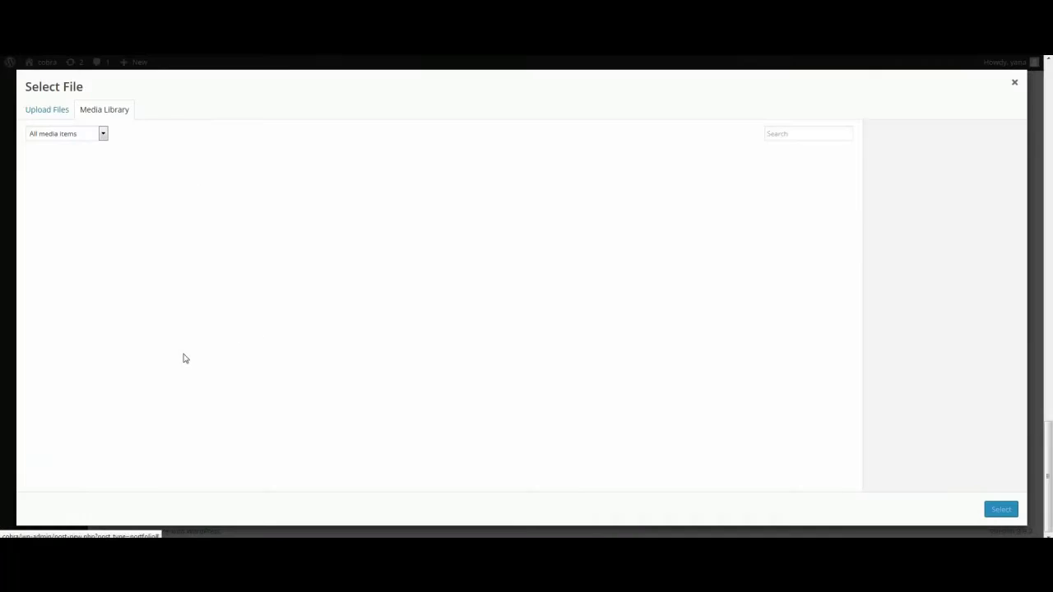
click(665, 288)
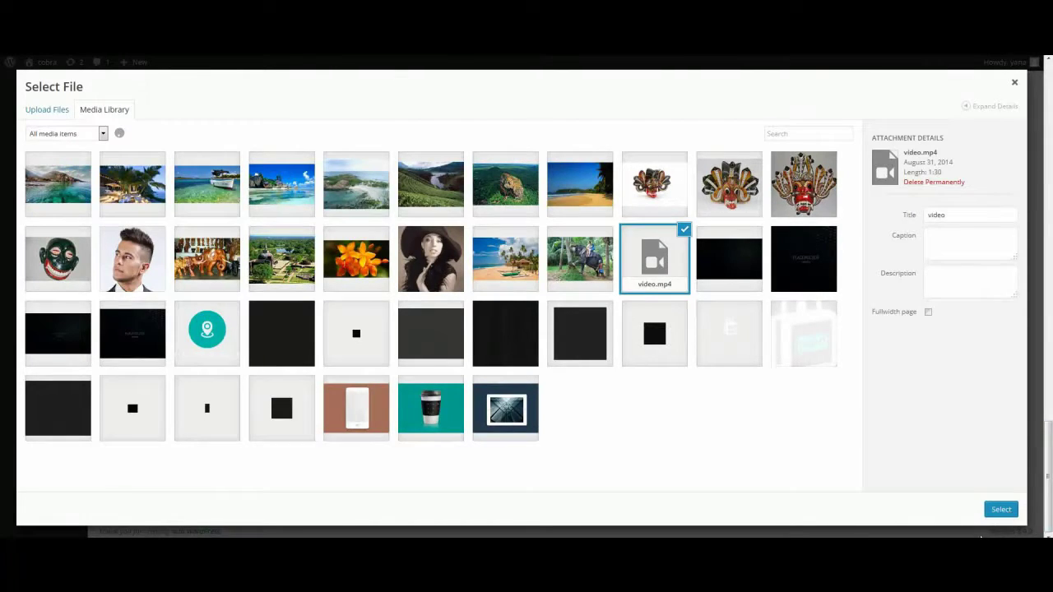
Step: Attach video.mp4 and set the masonry box size to 1 x 2
click(1001, 511)
scroll(125, 432, down, 5)
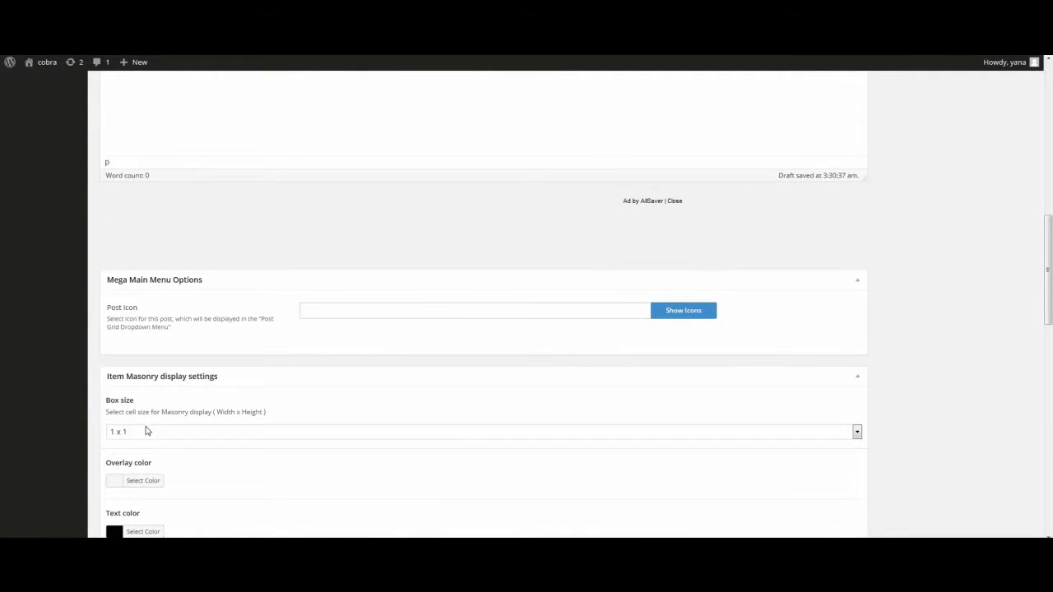
click(148, 433)
click(146, 458)
scroll(148, 472, down, 3)
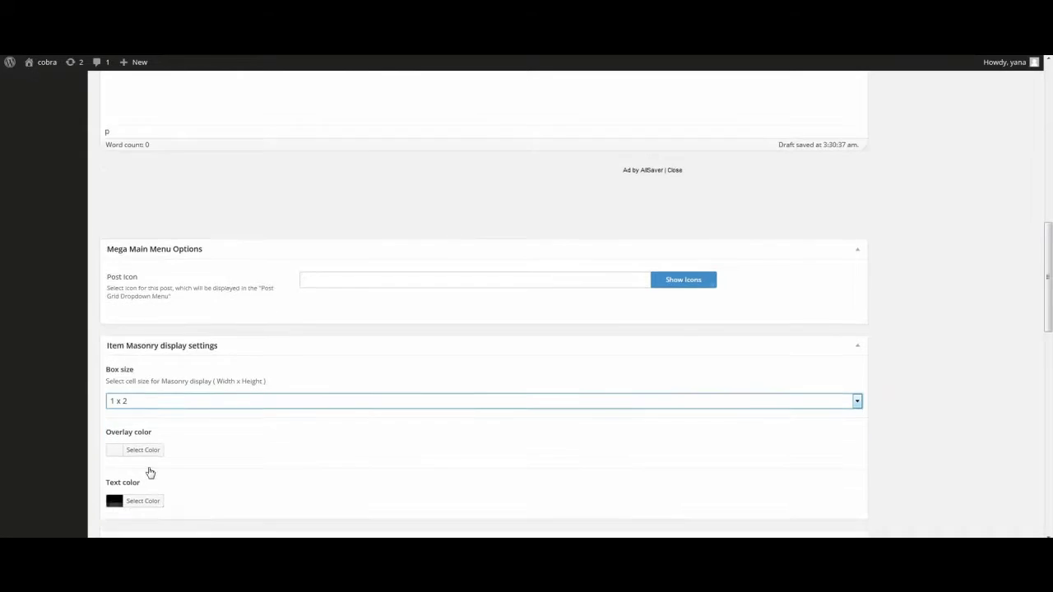
Step: Set the overlay colour to purple #8224e3 and dismiss the ad
click(115, 293)
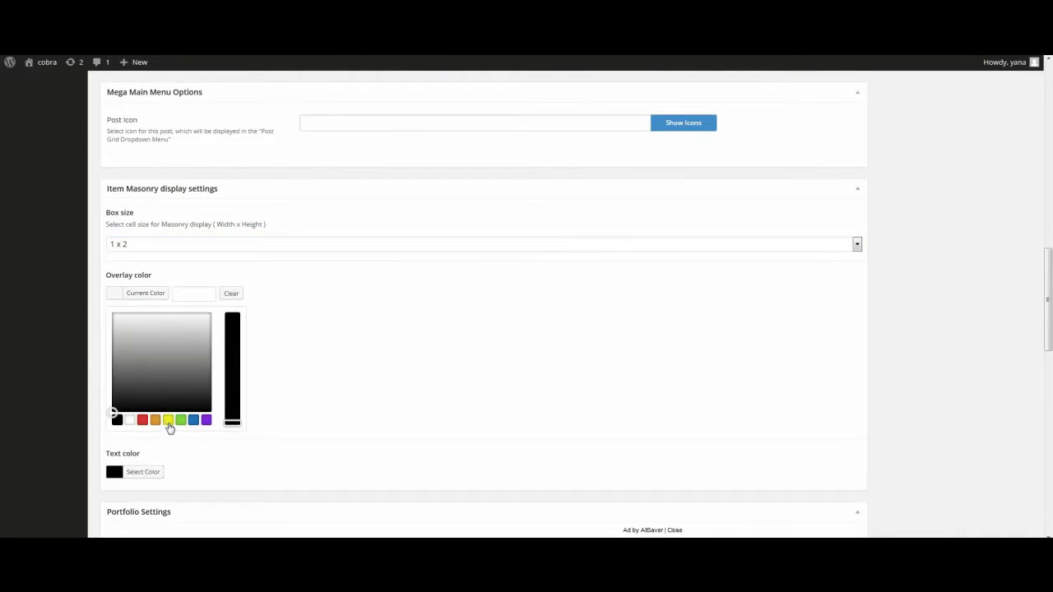
click(206, 421)
scroll(169, 418, down, 2)
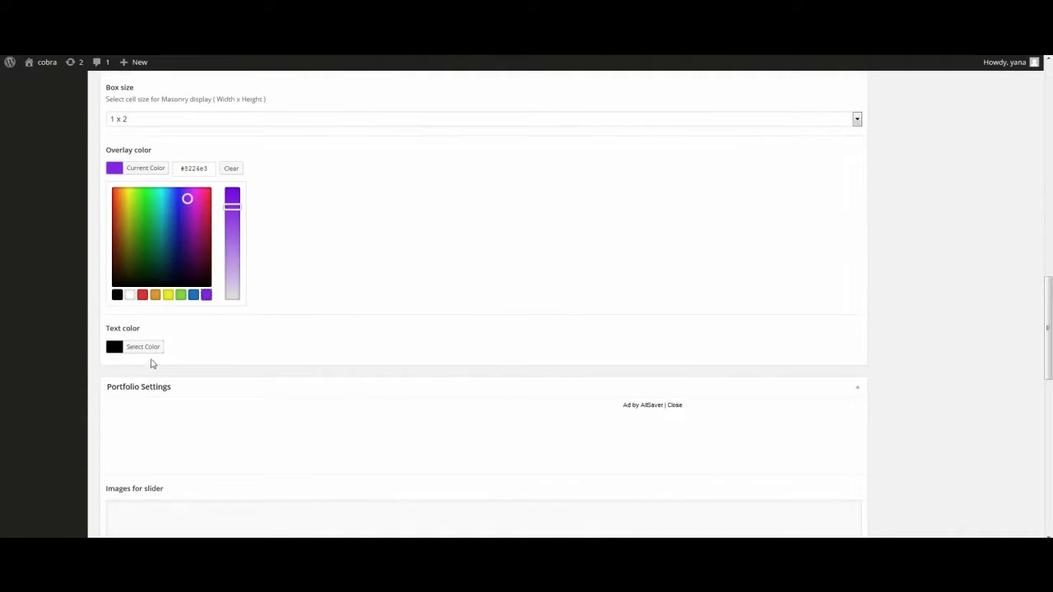
scroll(164, 360, down, 3)
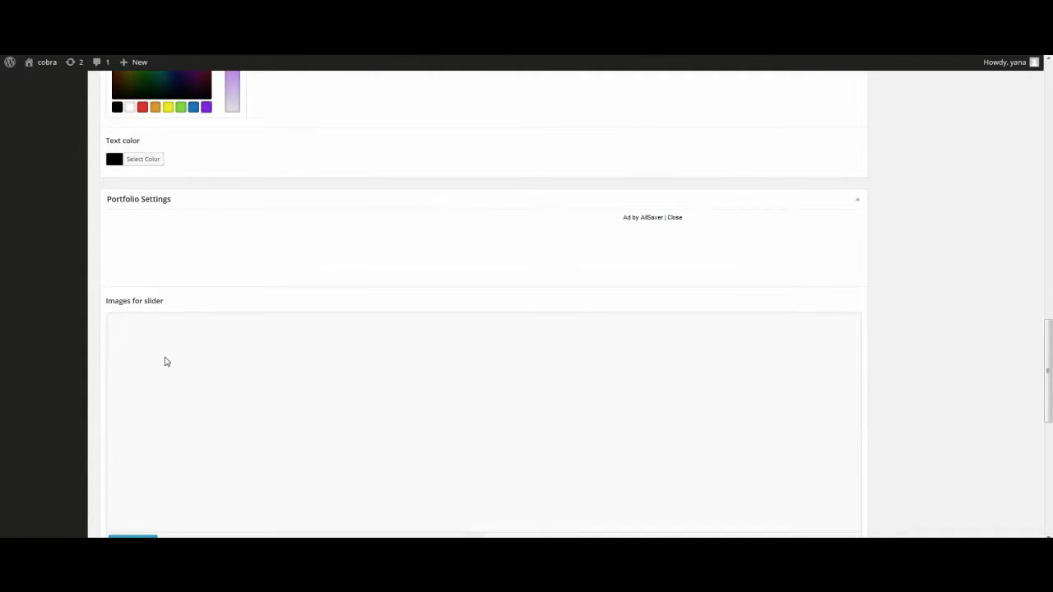
click(674, 218)
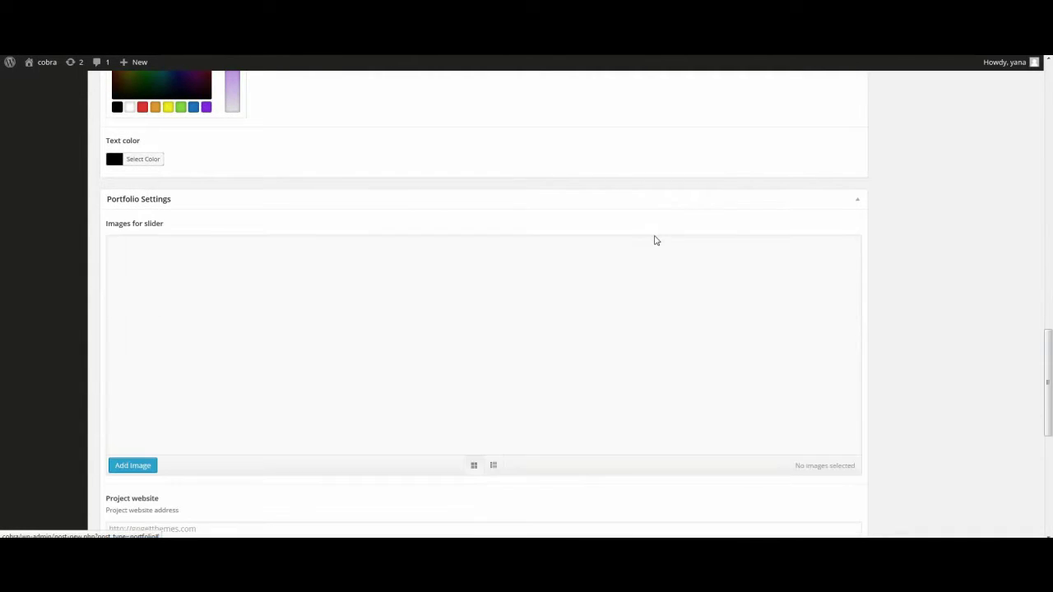
scroll(656, 240, down, 2)
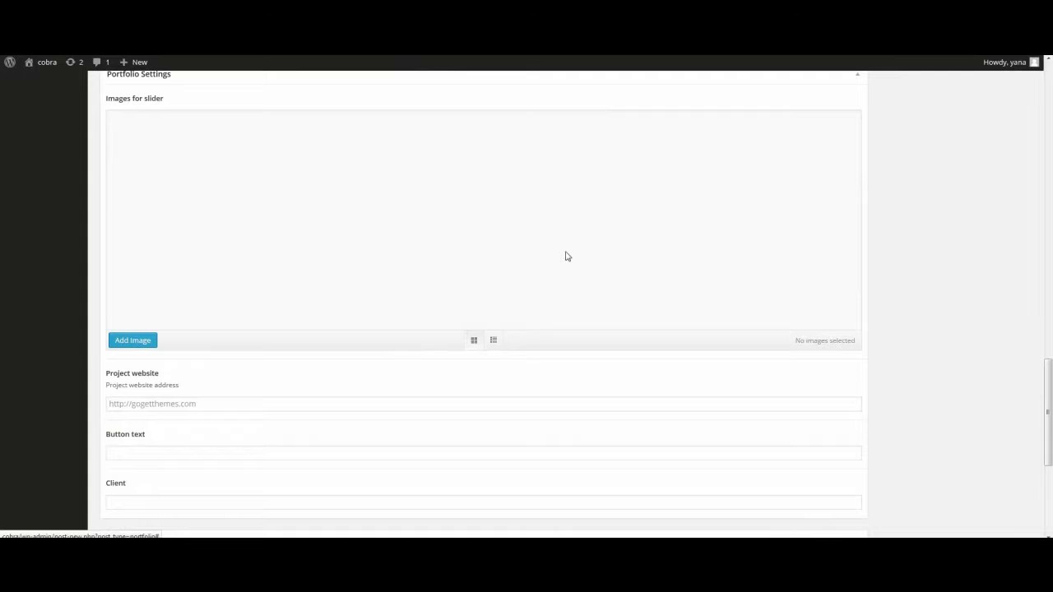
Step: Add the palm-lined resort image and the next image to the slider gallery
click(159, 343)
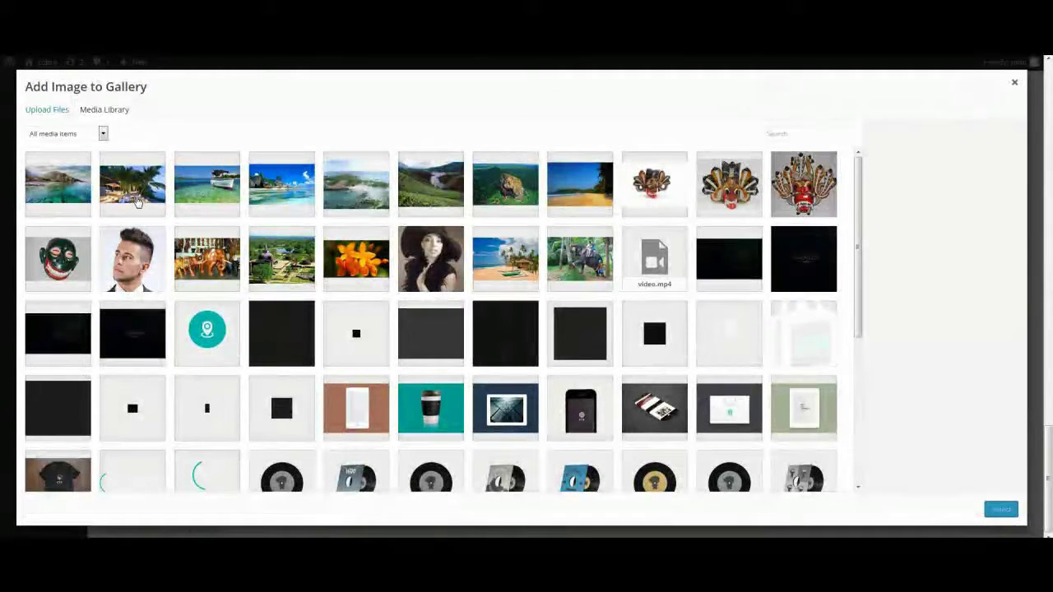
click(150, 196)
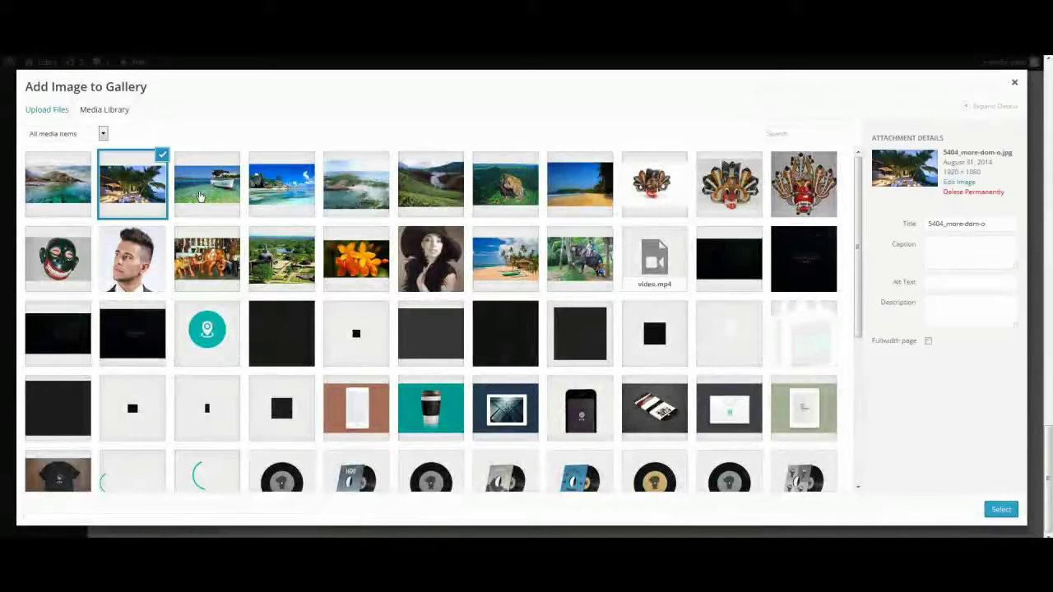
click(200, 196)
click(1008, 508)
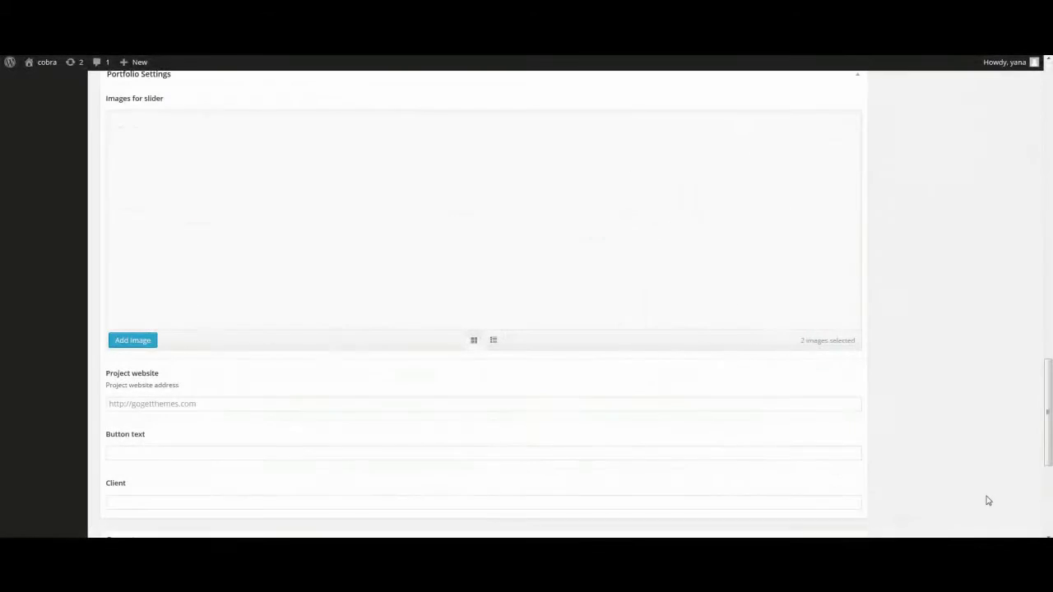
scroll(137, 280, down, 2)
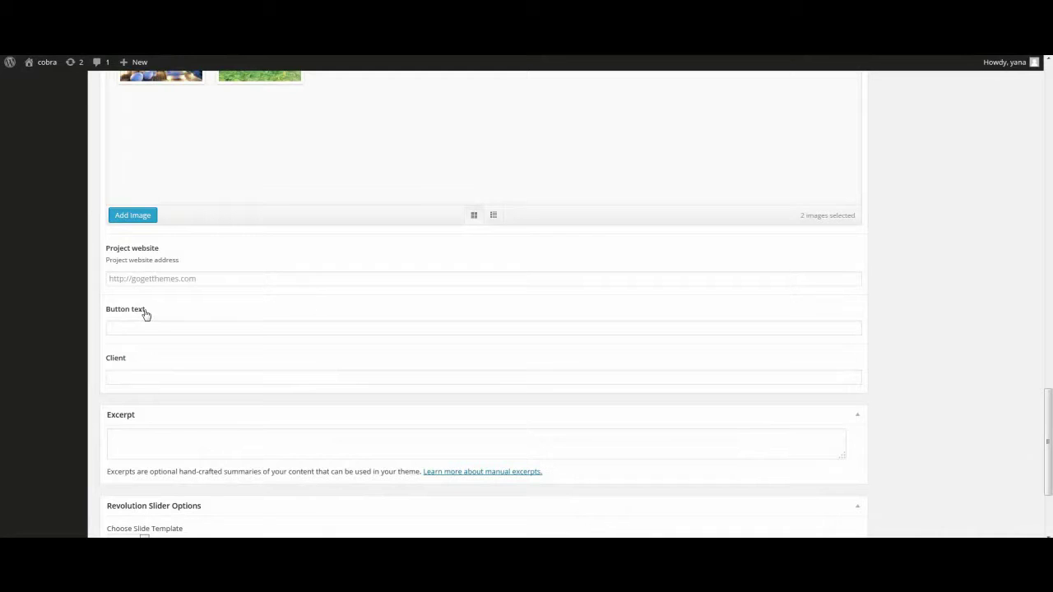
click(144, 278)
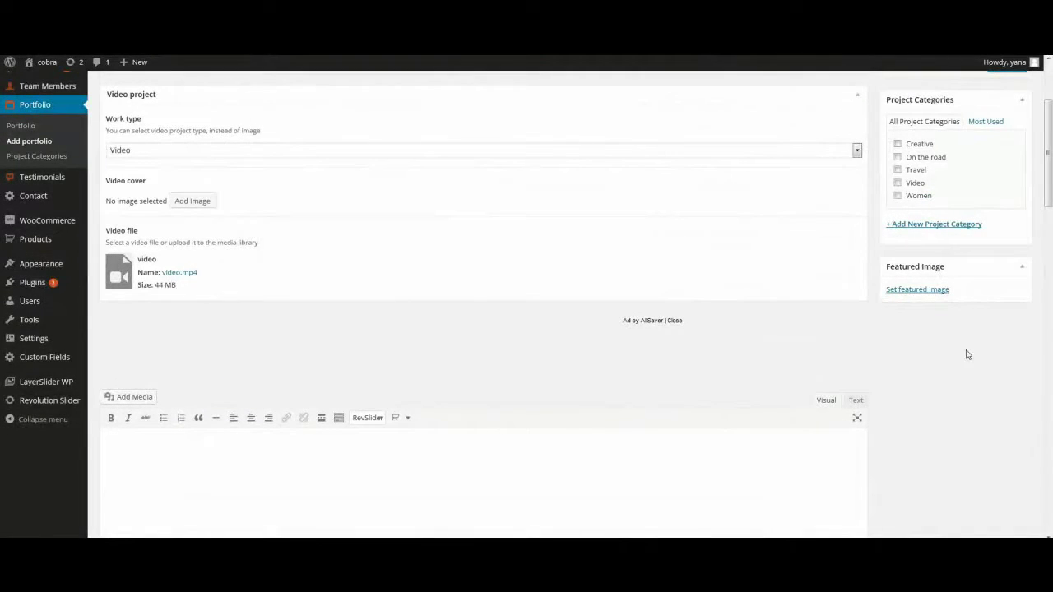
Step: Set the beach photo as the portfolio item's featured image
click(932, 290)
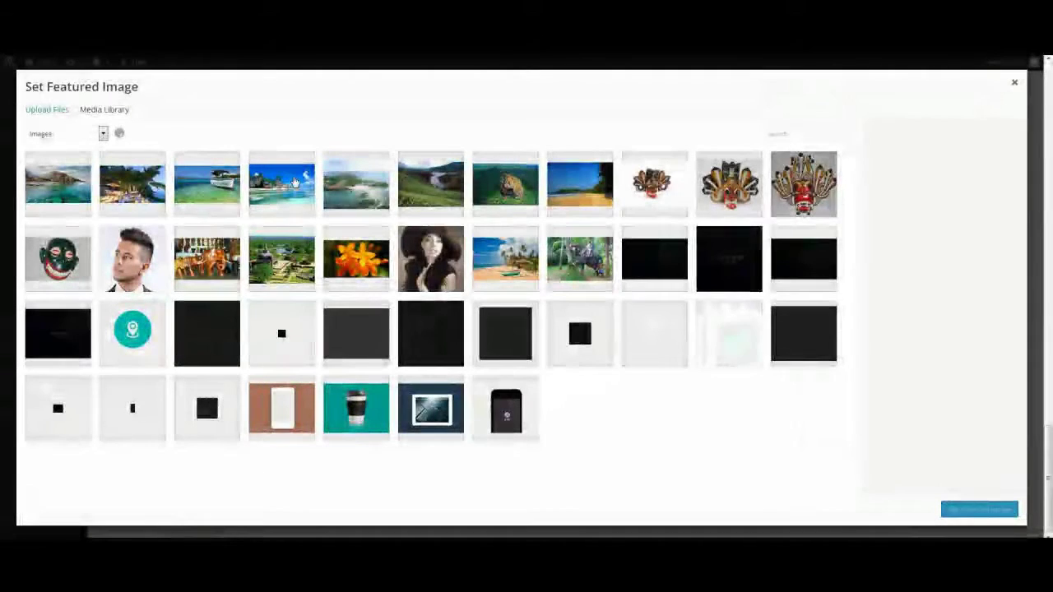
click(295, 181)
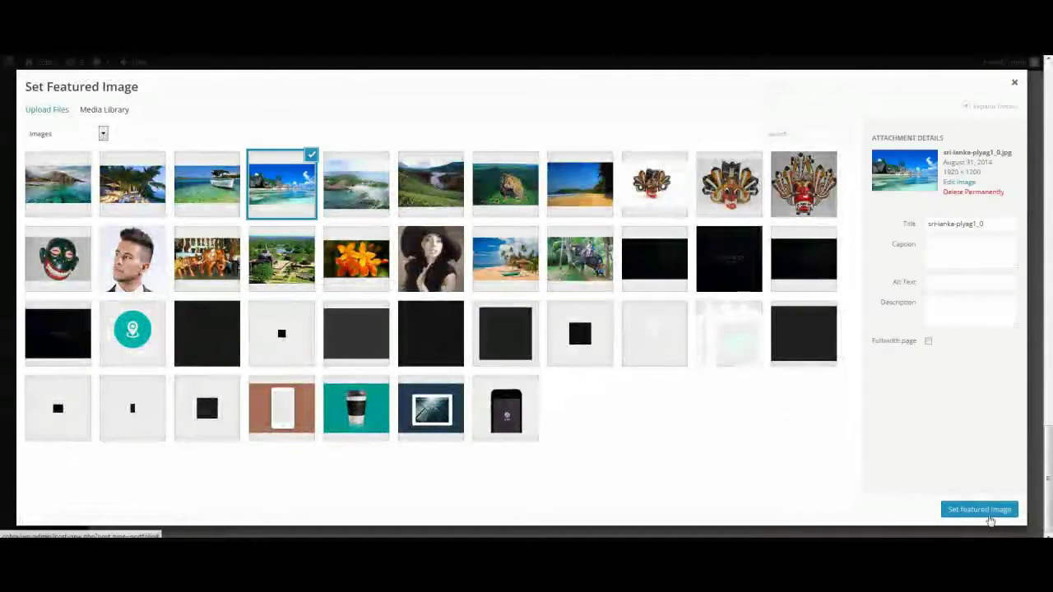
click(981, 510)
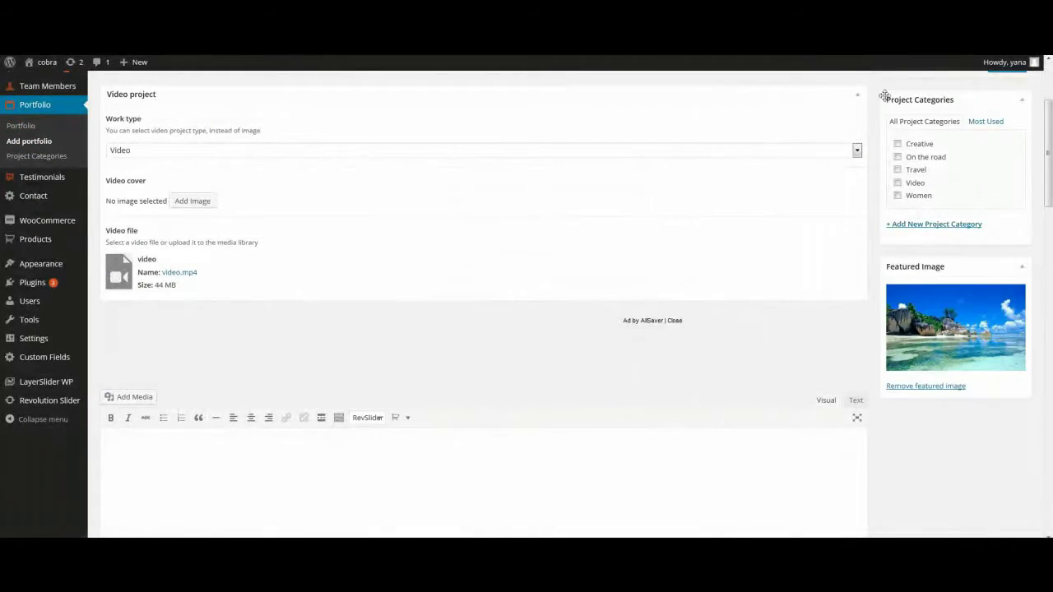
Step: Create and tick a new project category named 'new category'
click(914, 228)
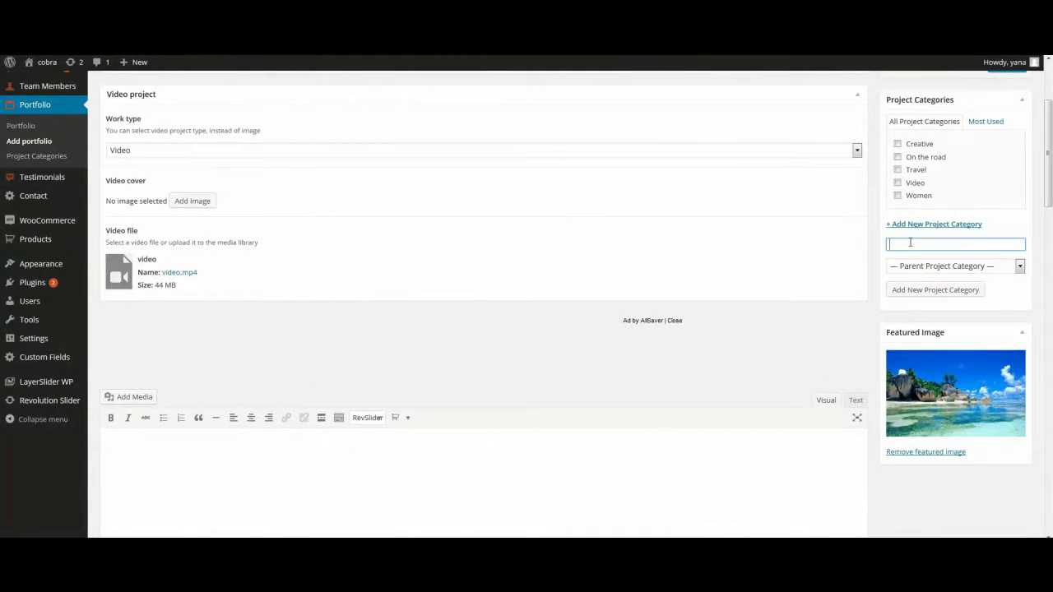
text(new category)
click(925, 290)
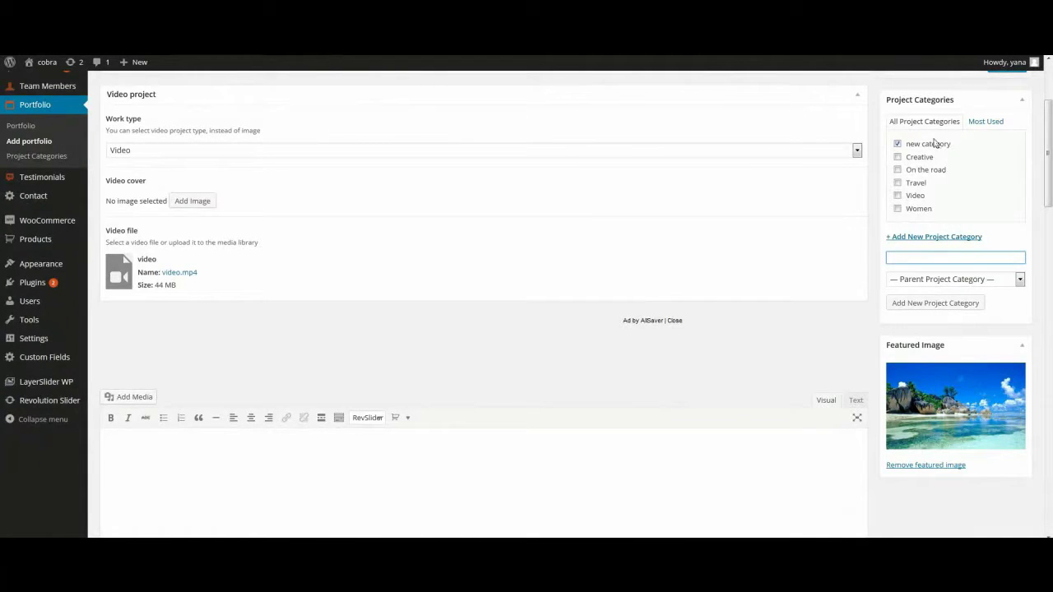
scroll(962, 295, up, 2)
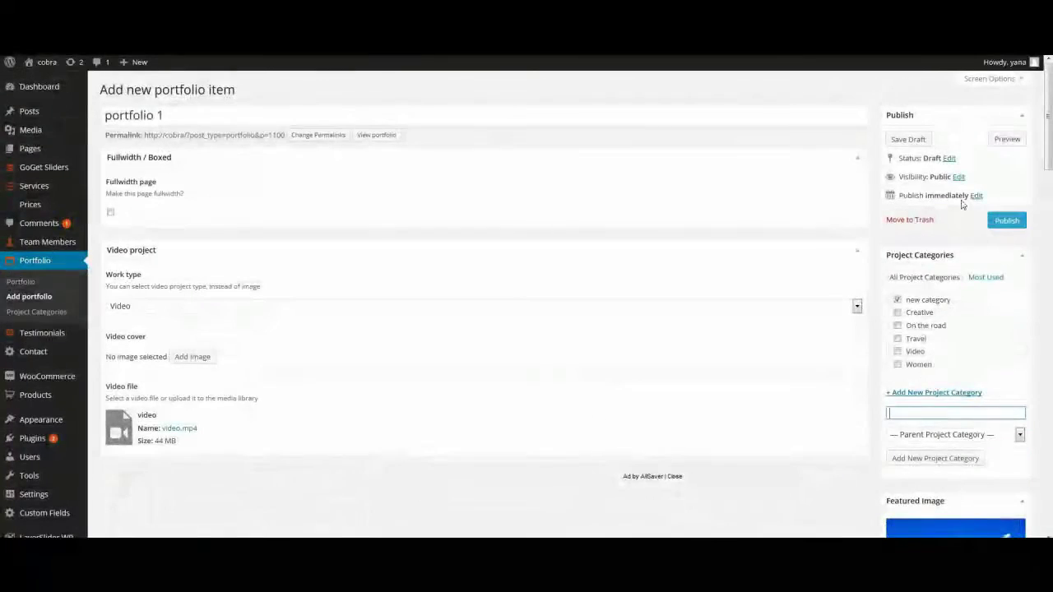
Step: Publish the video portfolio item and title the new testimonial with a person's name
click(997, 221)
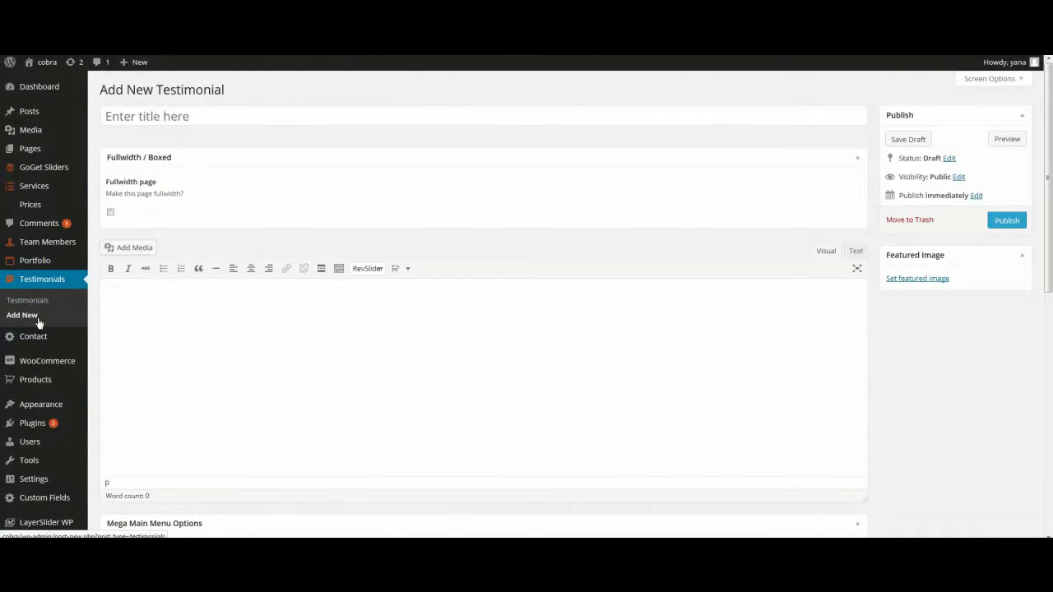
click(165, 120)
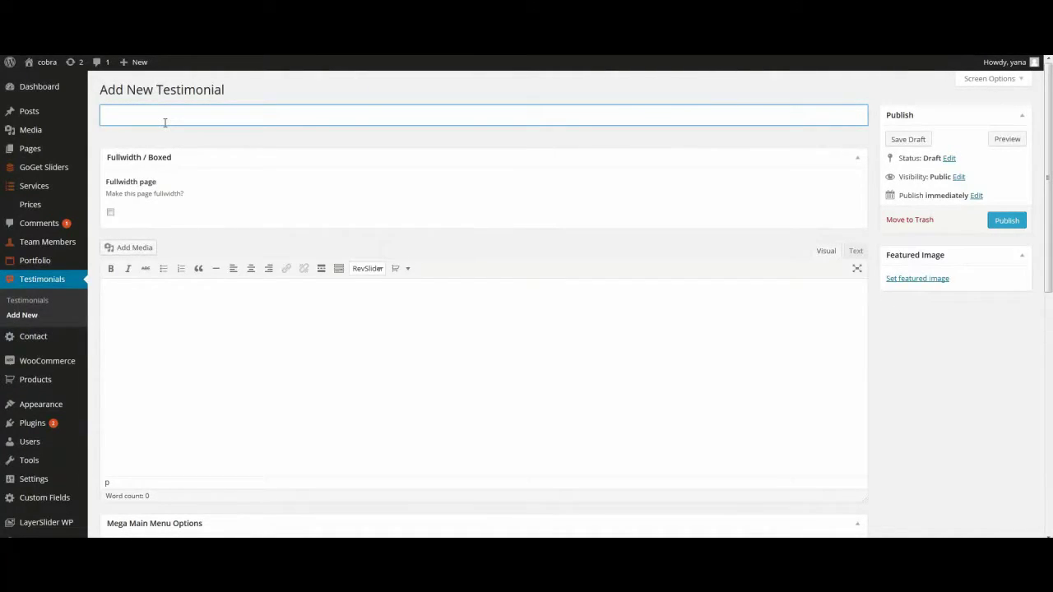
Step: Give the testimonial the body text 'quote', fixing the typo, and publish it
click(291, 310)
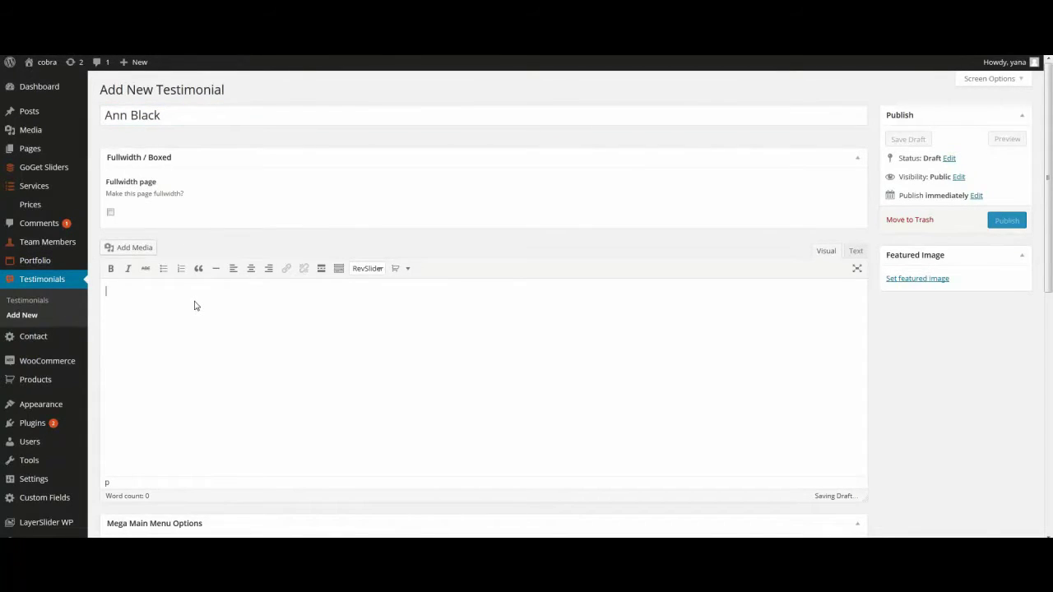
text(qou)
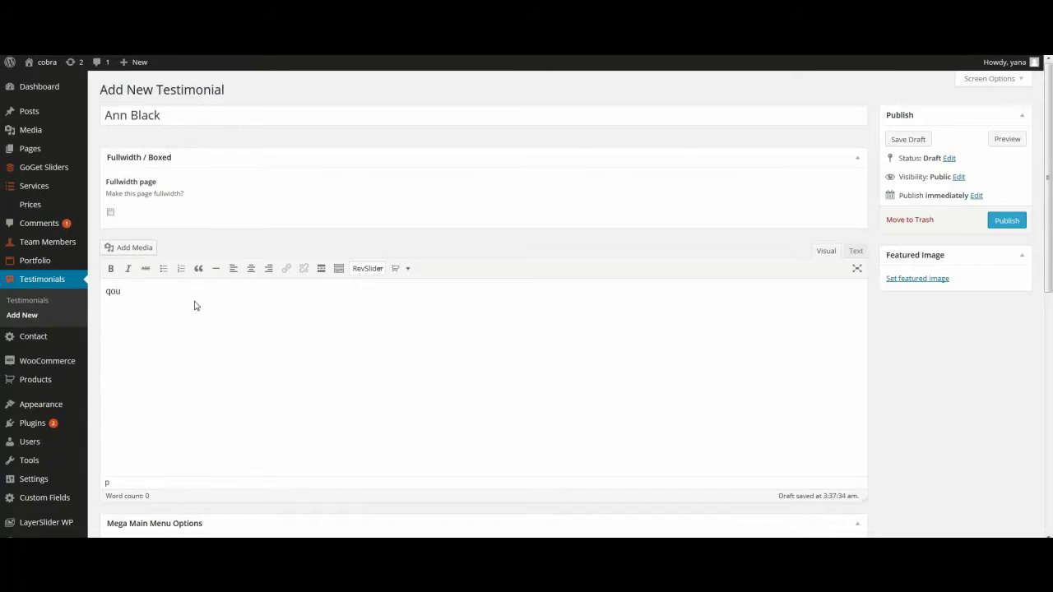
text(te)
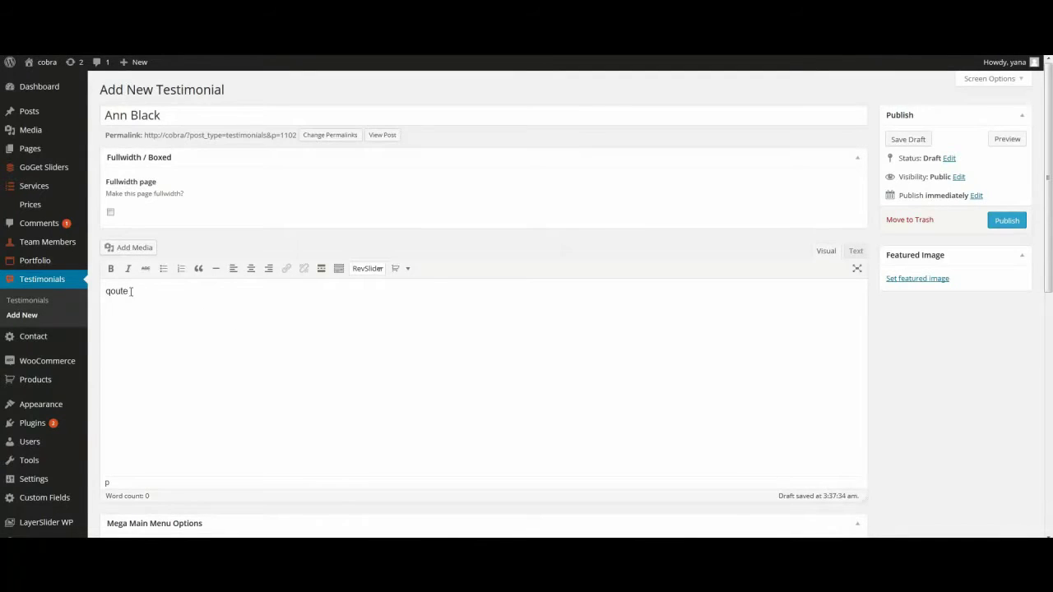
key(BackSpace)
key(BackSpace)
key(BackSpace)
key(BackSpace)
text(uote)
scroll(128, 294, down, 3)
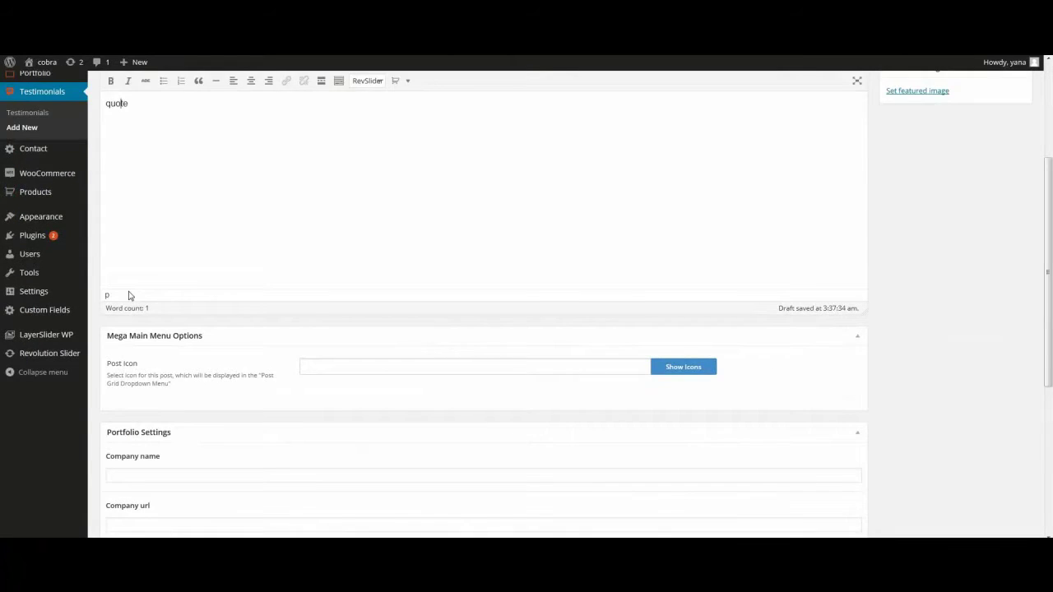
scroll(128, 295, down, 4)
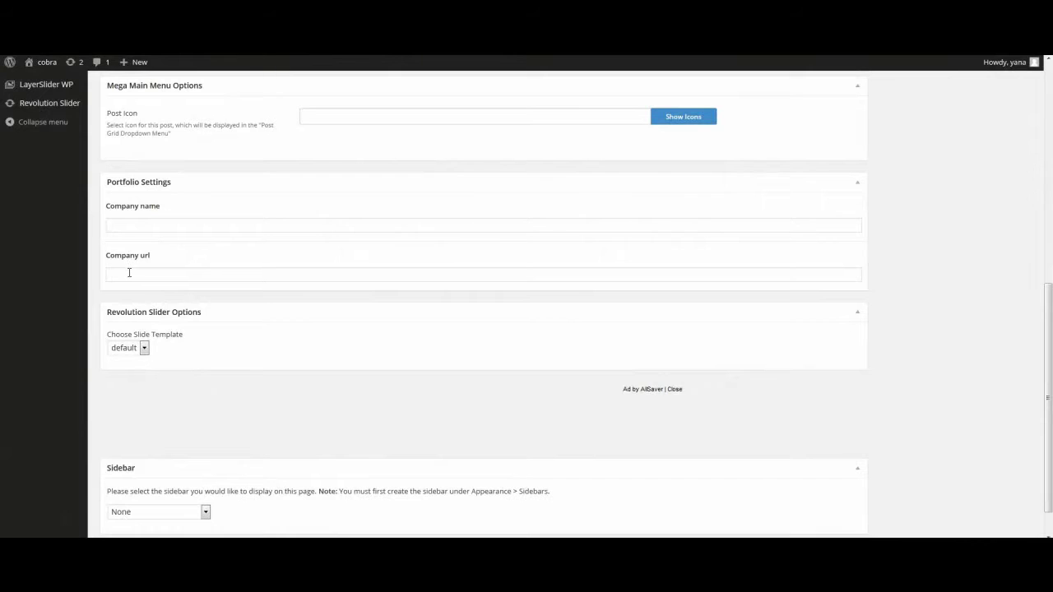
scroll(195, 284, up, 7)
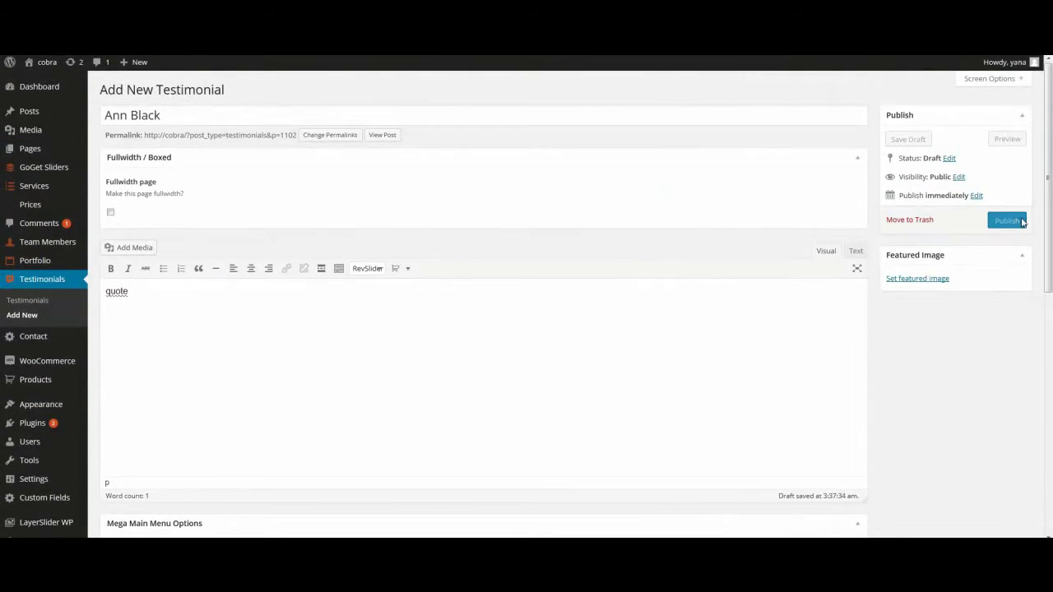
click(1007, 221)
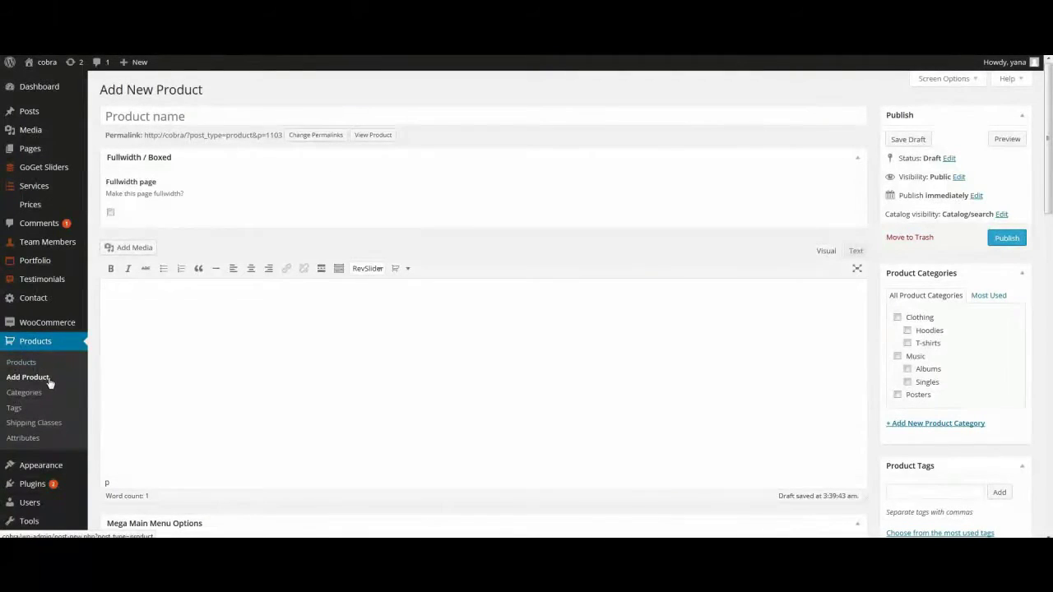
Step: Name the product 'product 1' with the description 'description'
click(186, 117)
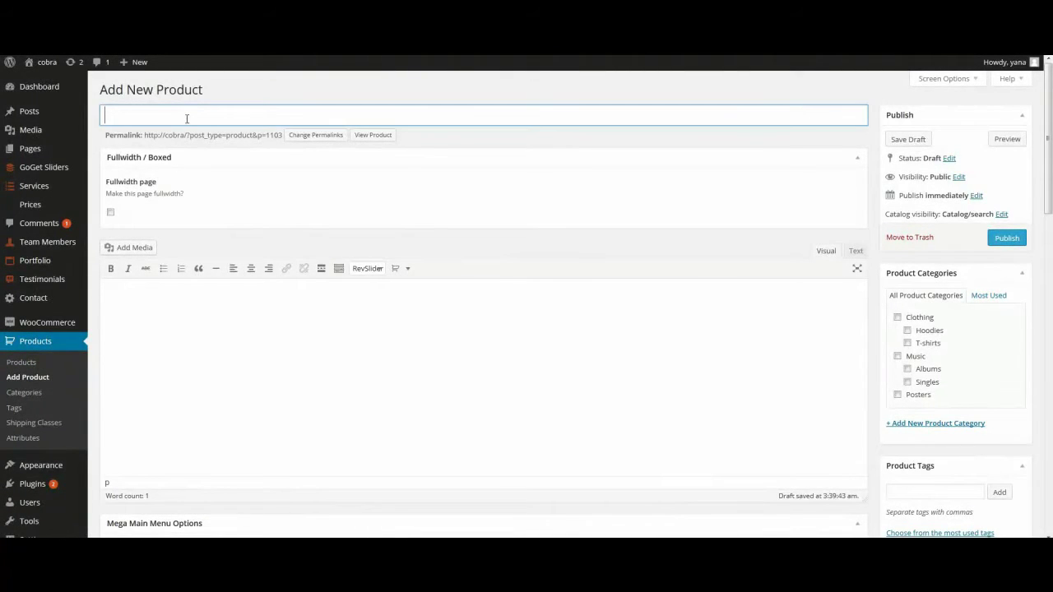
text(product 1)
click(196, 313)
text(descr)
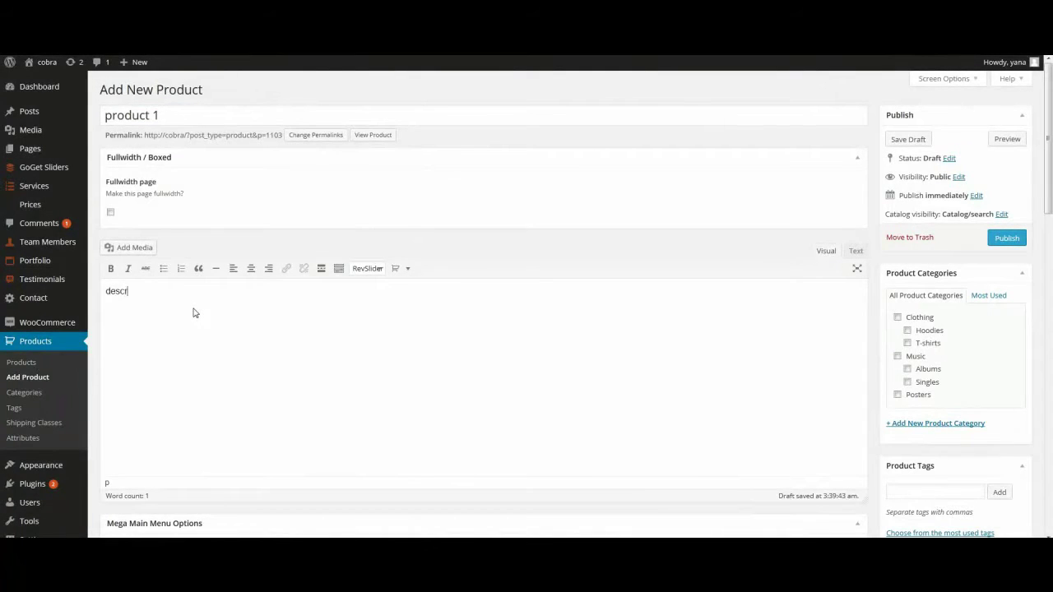
text(iption)
scroll(195, 313, down, 3)
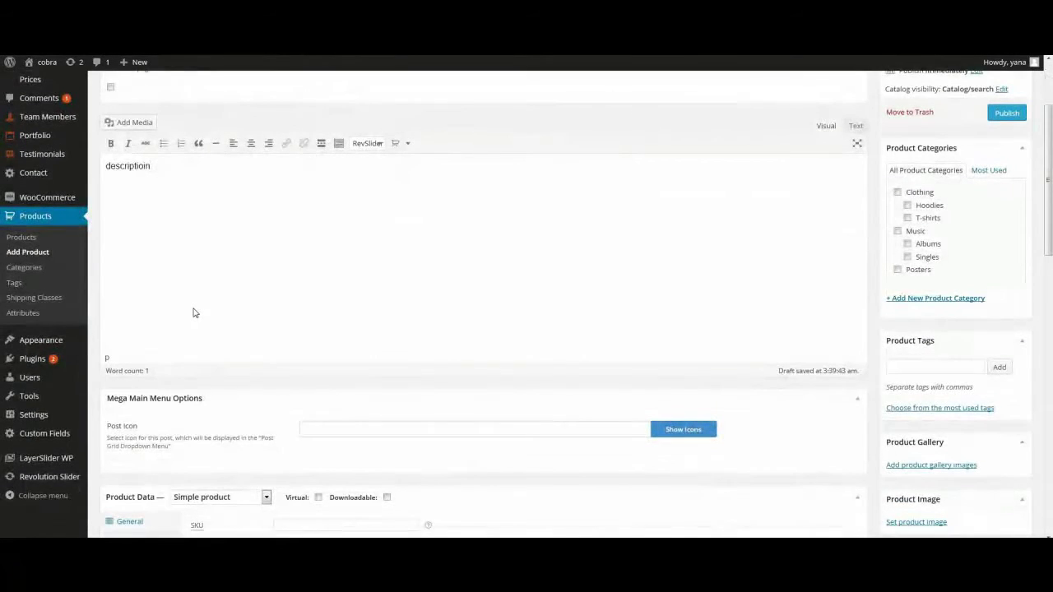
scroll(195, 312, down, 5)
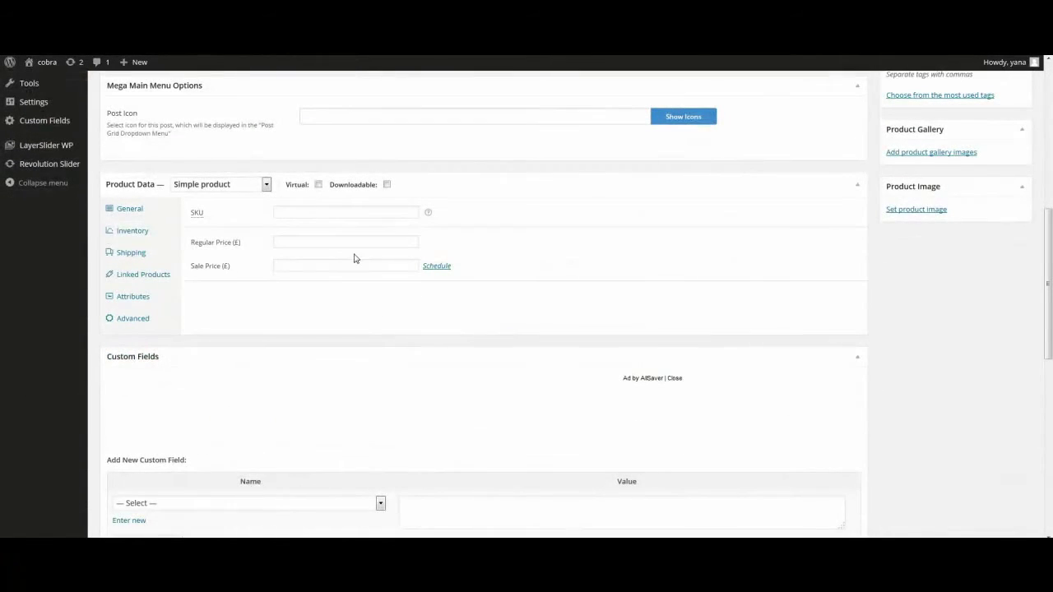
Step: Set the regular price to 20, close the product image picker without an image, and publish
click(338, 242)
text(20)
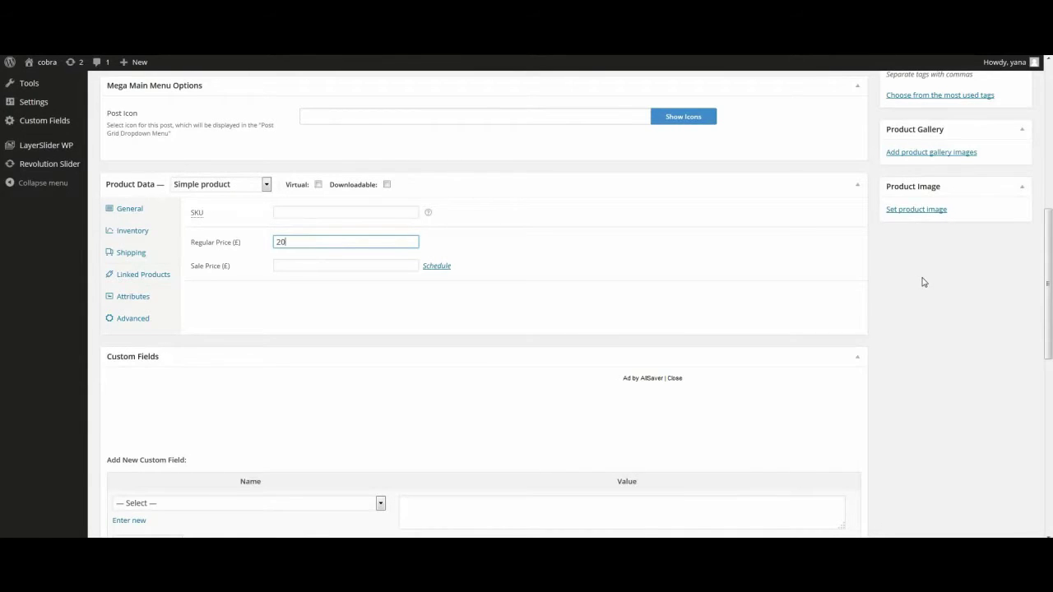
click(922, 210)
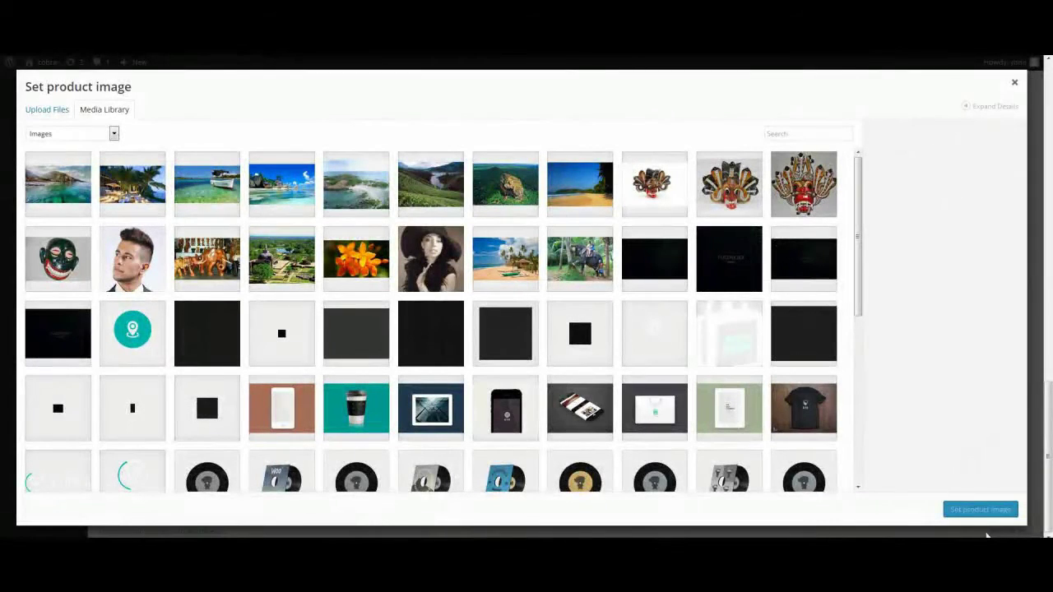
click(778, 201)
click(984, 517)
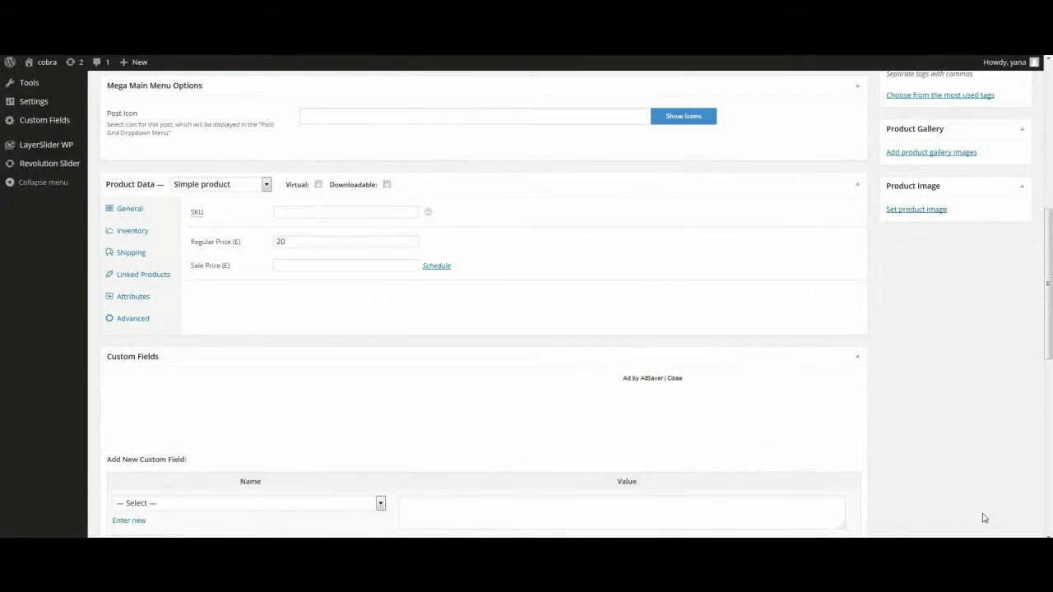
scroll(984, 519, up, 4)
scroll(984, 518, up, 2)
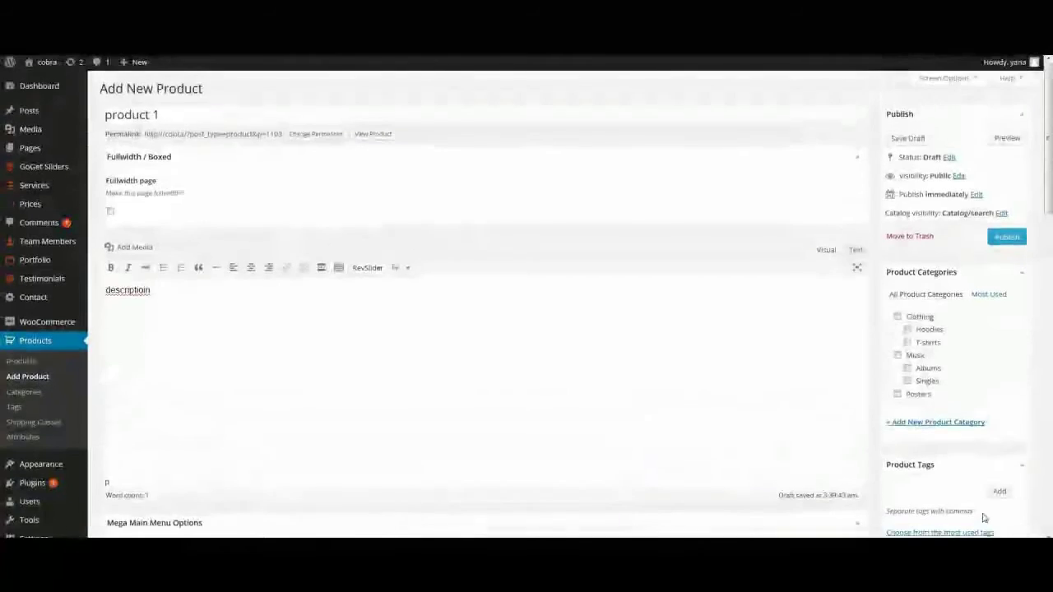
click(1004, 237)
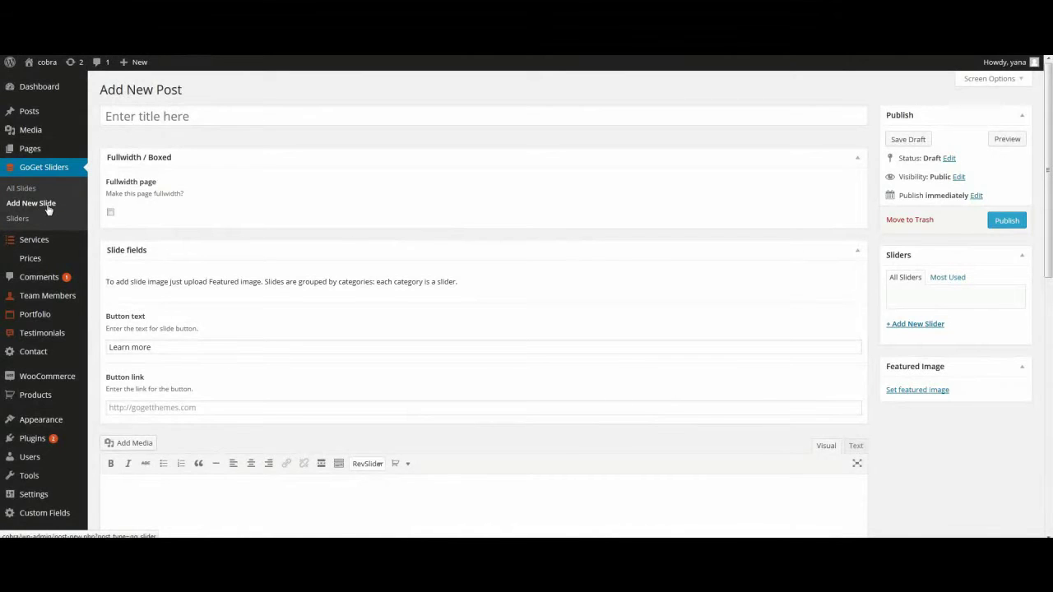
Step: Title the slide 'title', add 'description' as body text, and keep the Learn more button text
click(127, 109)
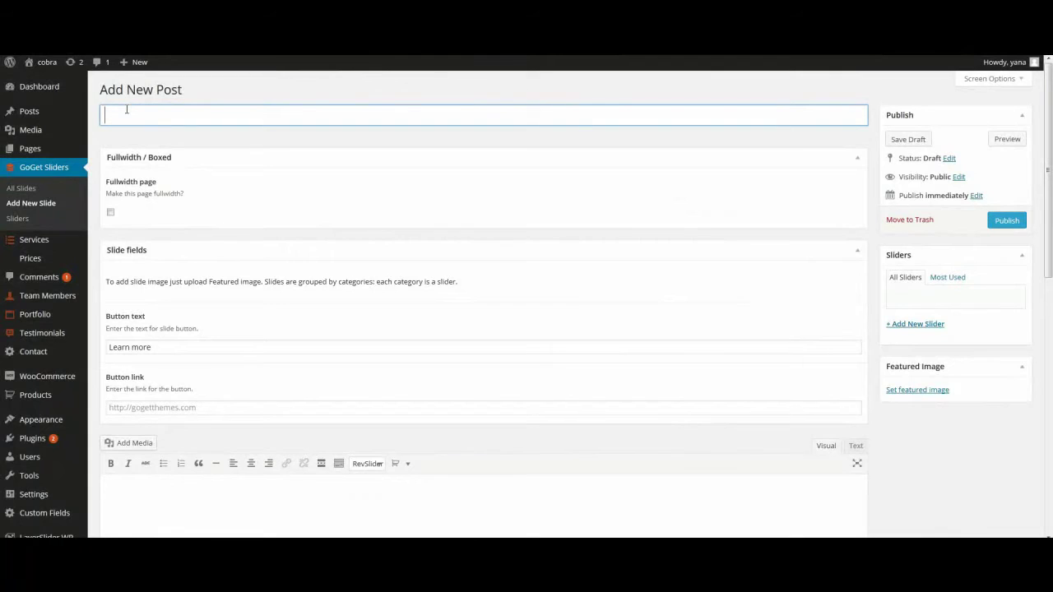
text(title)
scroll(230, 395, down, 2)
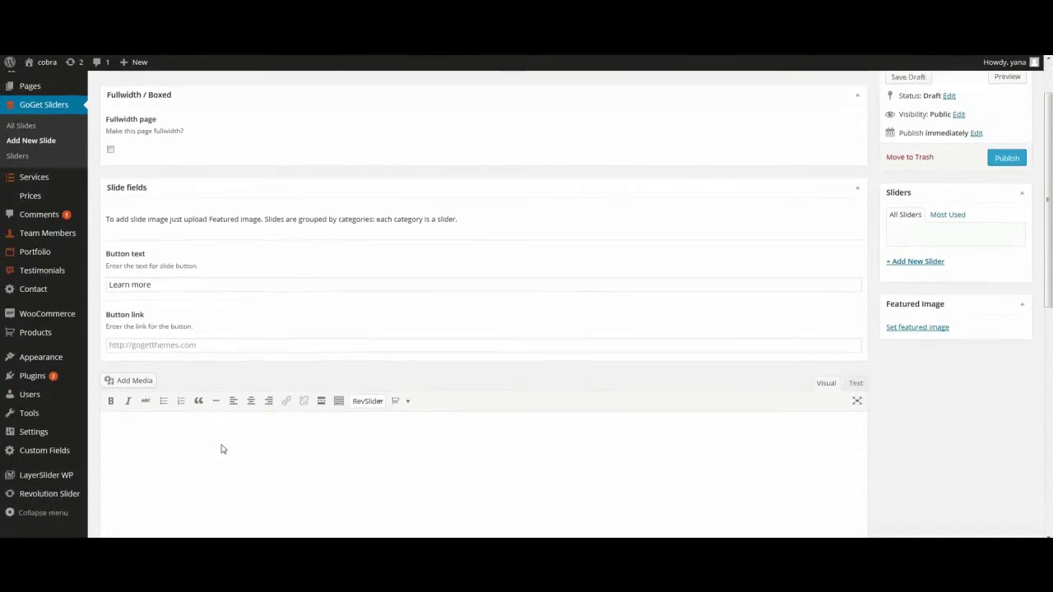
click(227, 422)
text(des)
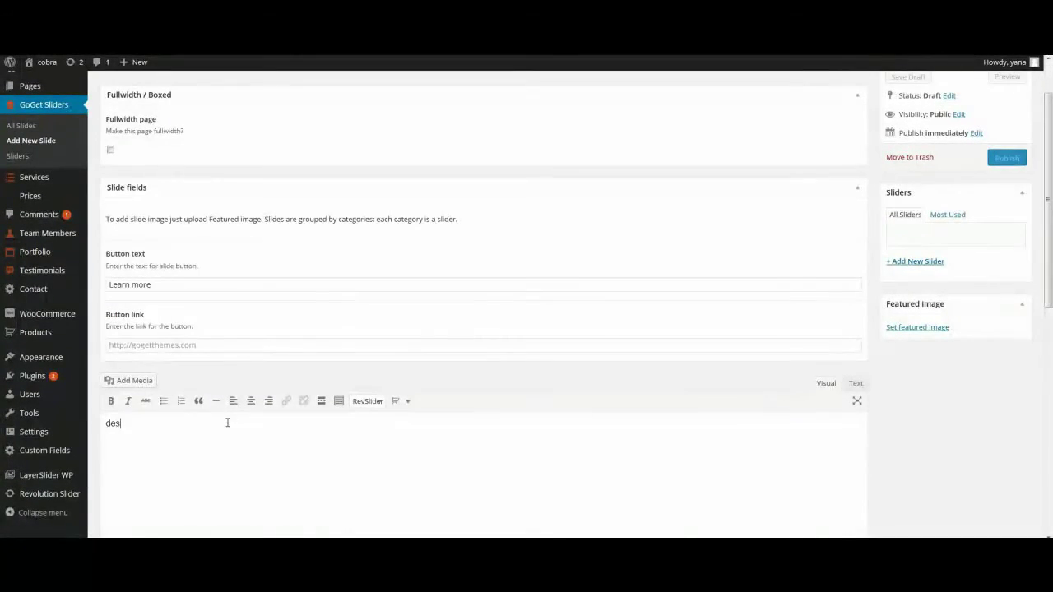
text(cription)
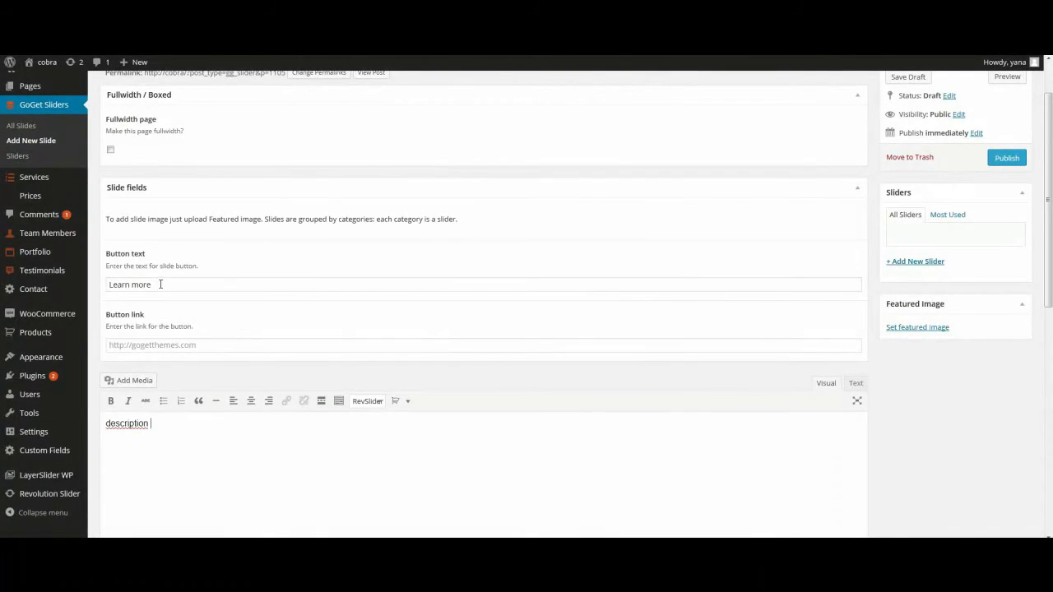
click(183, 285)
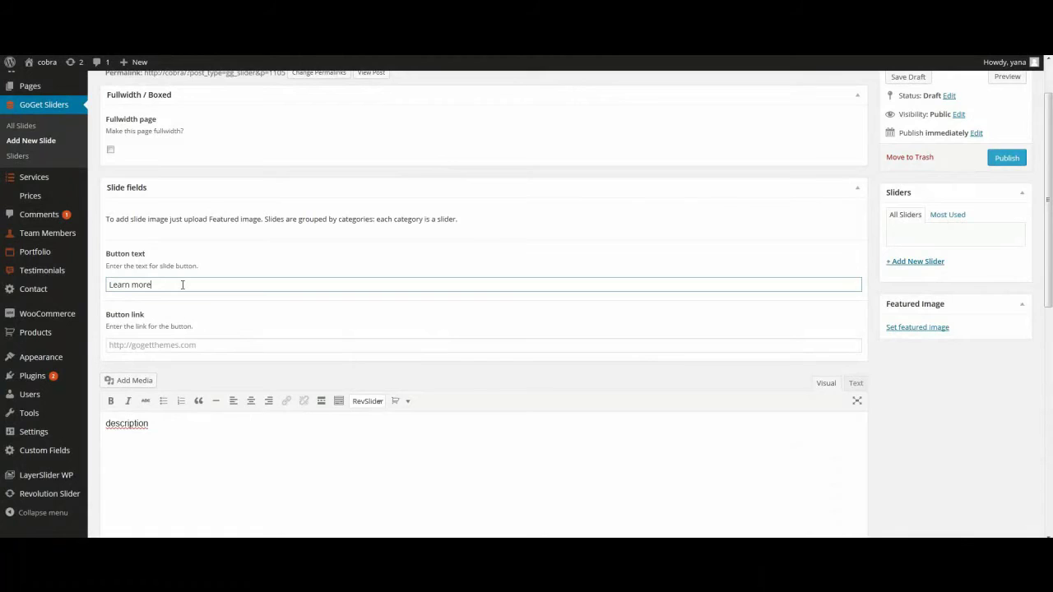
click(175, 345)
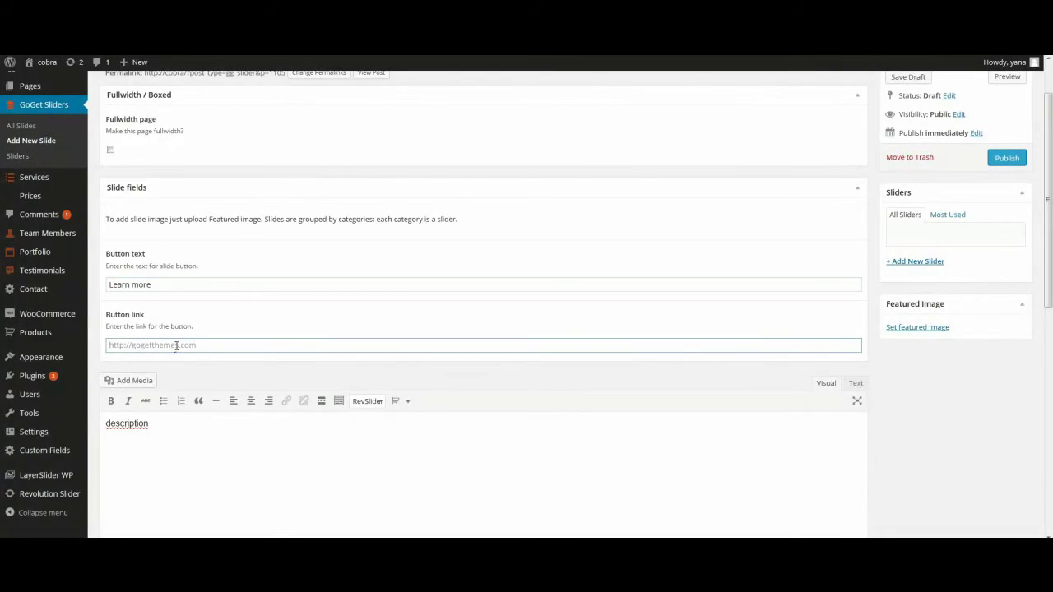
Step: Set the coastal lagoon photo as the slide's featured image
click(913, 328)
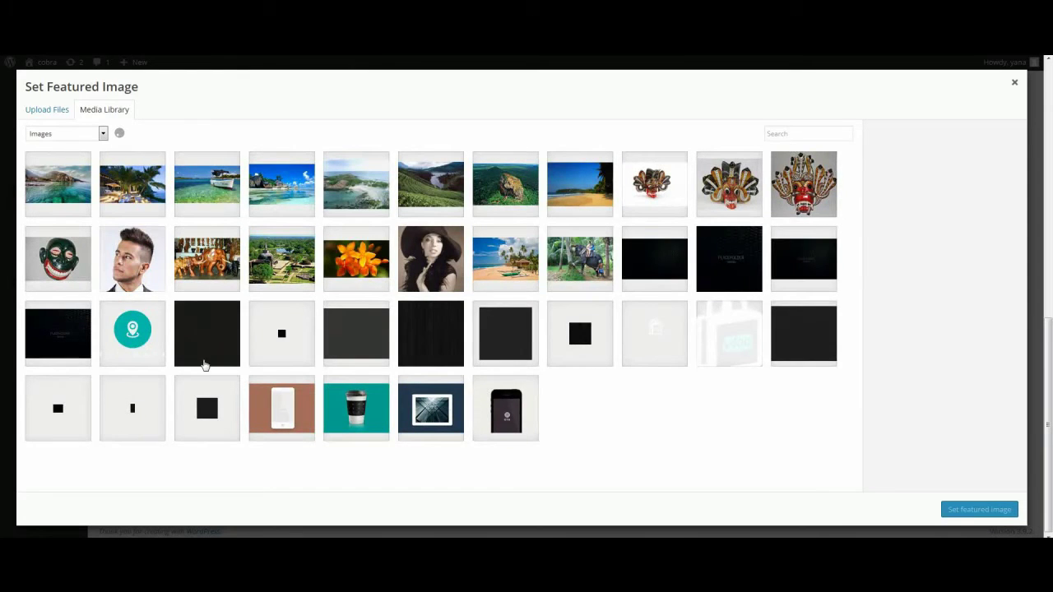
click(70, 201)
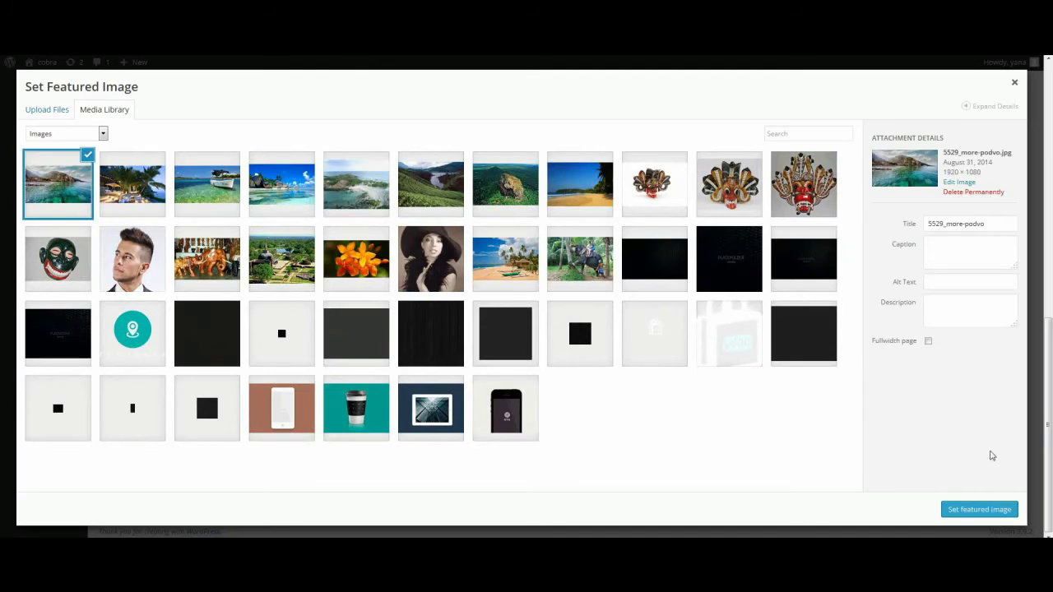
click(1004, 509)
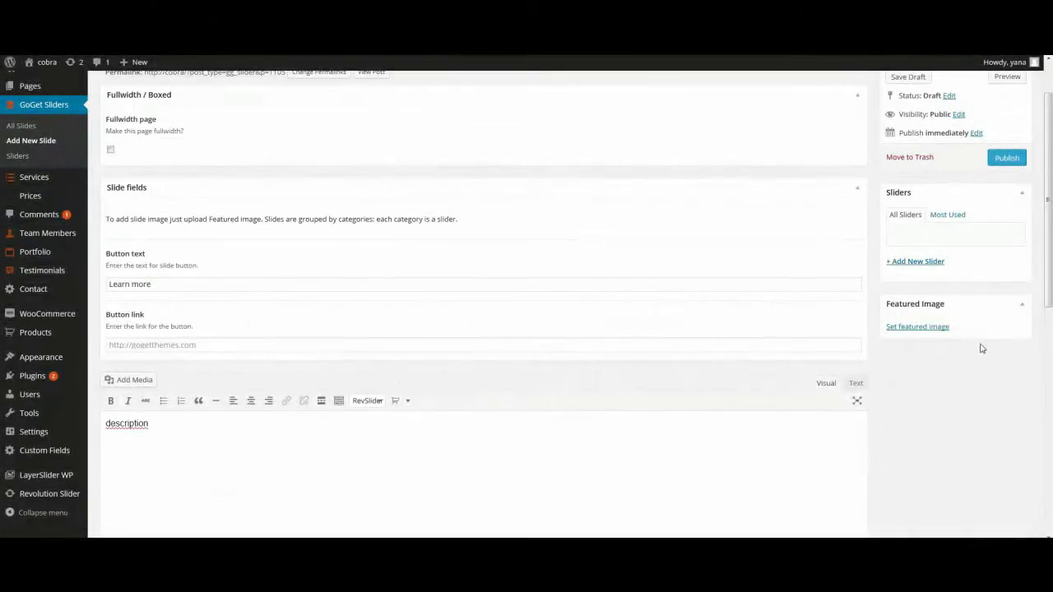
Step: Assign the slide to a new slider 'my slider' and publish it
click(909, 265)
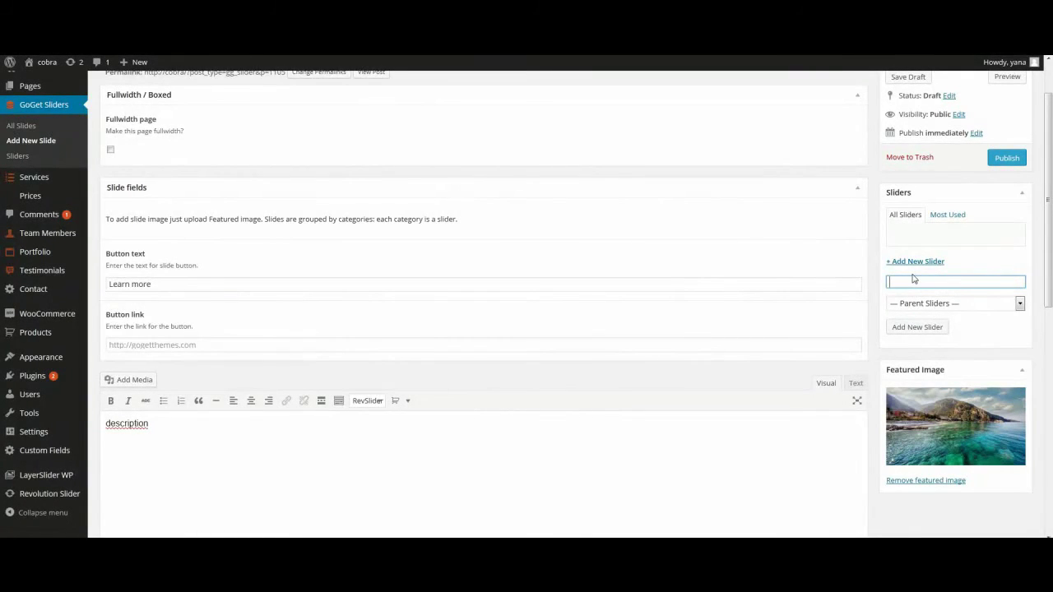
text(my s)
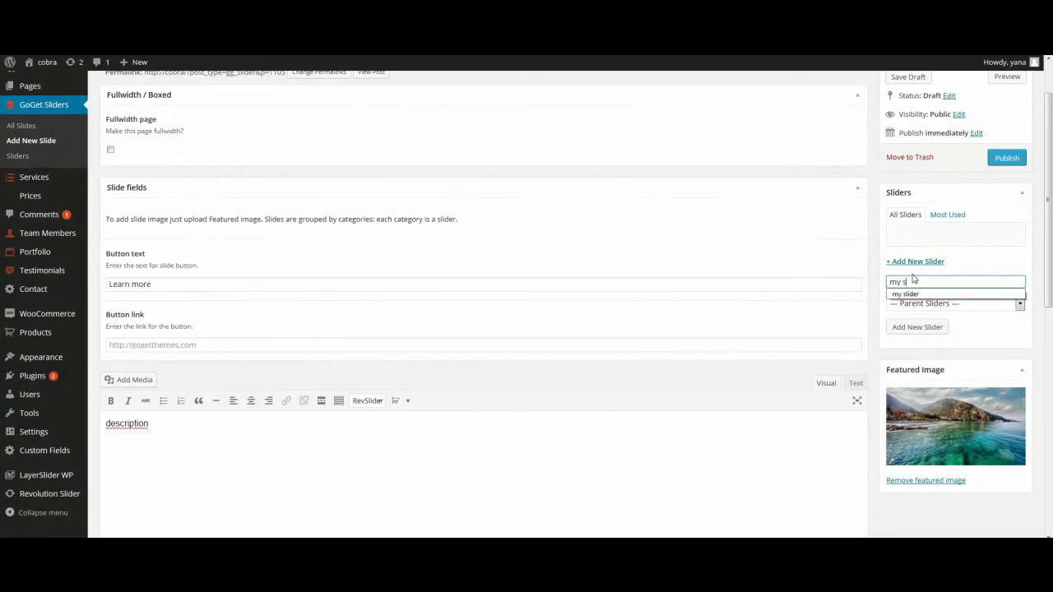
text(lider)
click(929, 328)
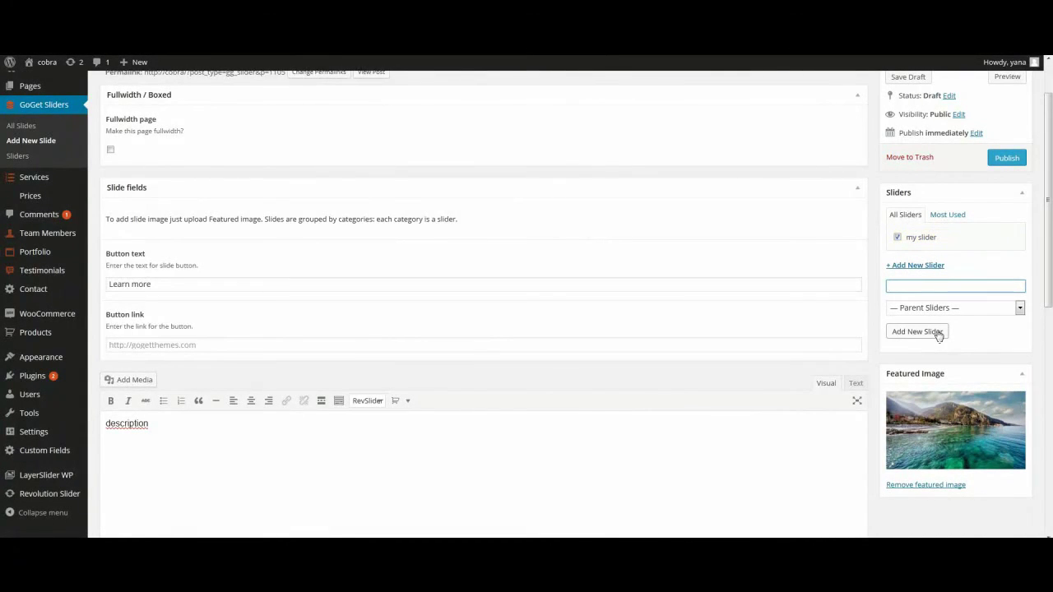
click(1009, 158)
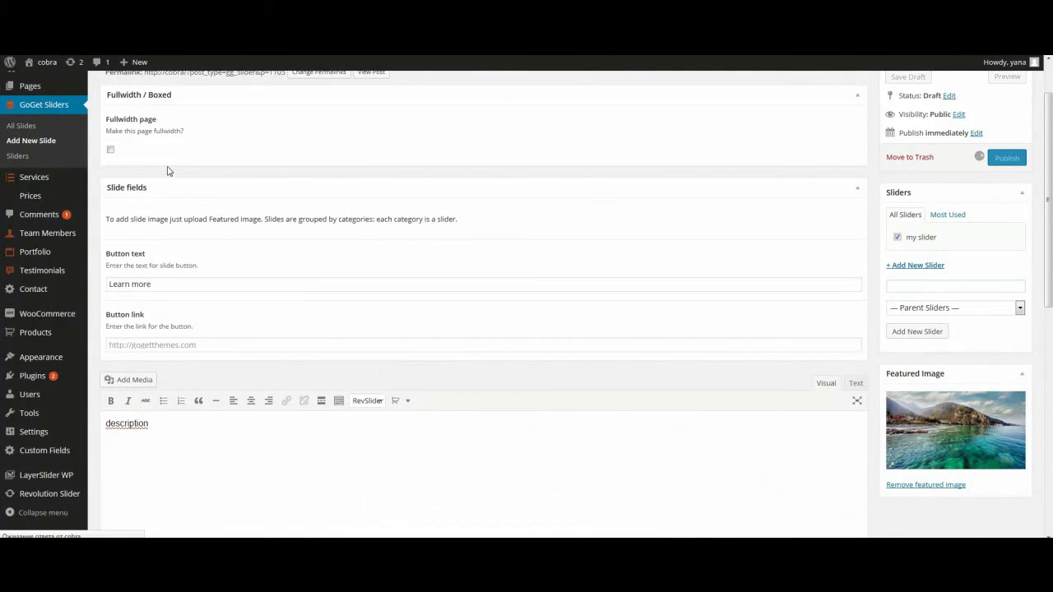